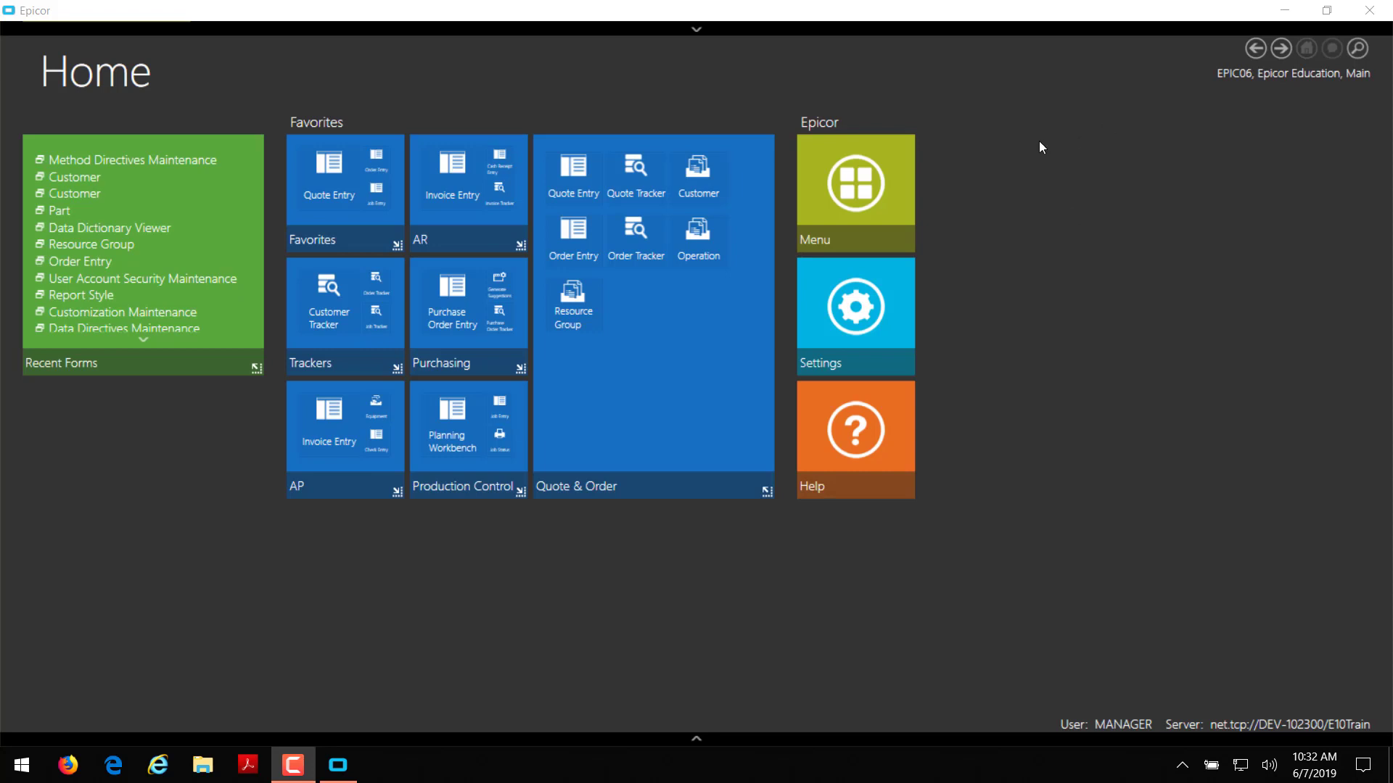
Open Method Directives Maintenance from Business Process Management under System Management for the Main site
left_click(890, 185)
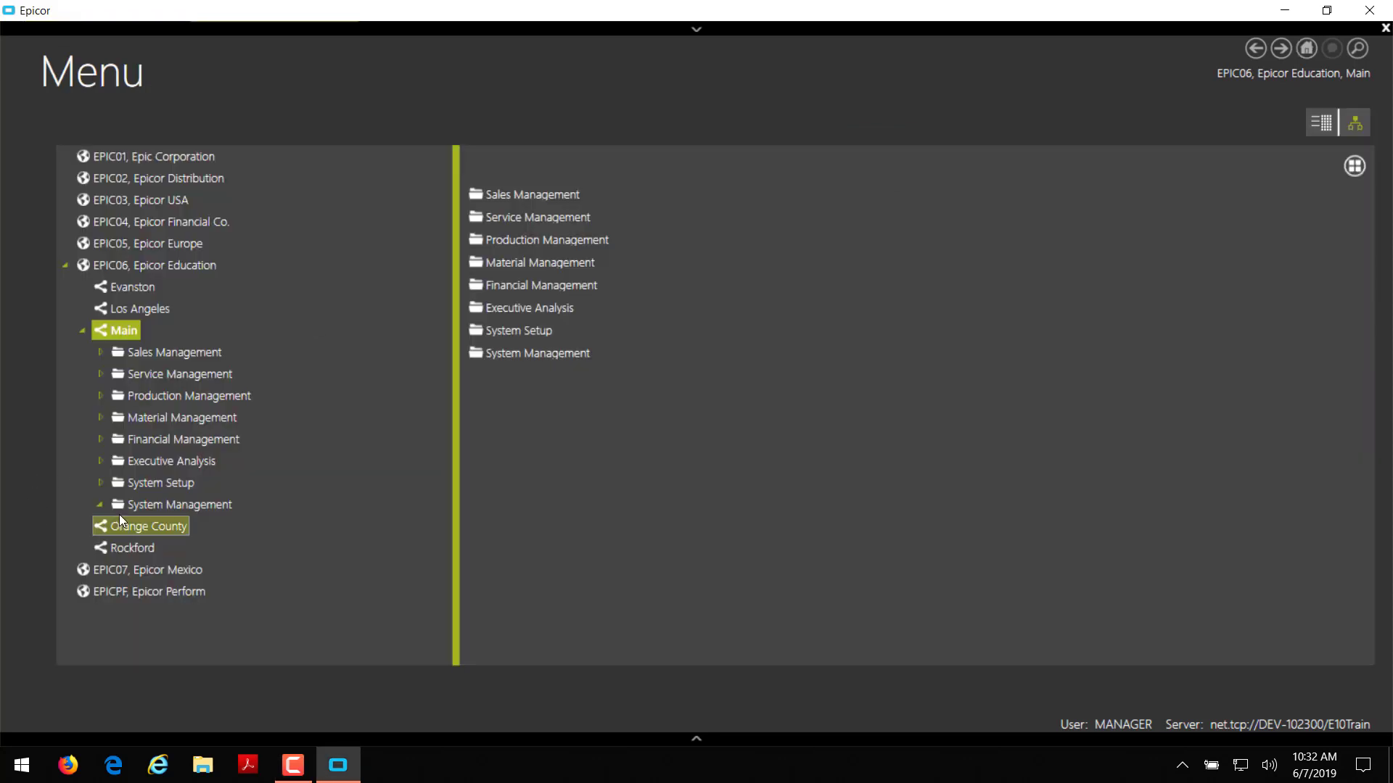
left_click(100, 506)
left_click(100, 505)
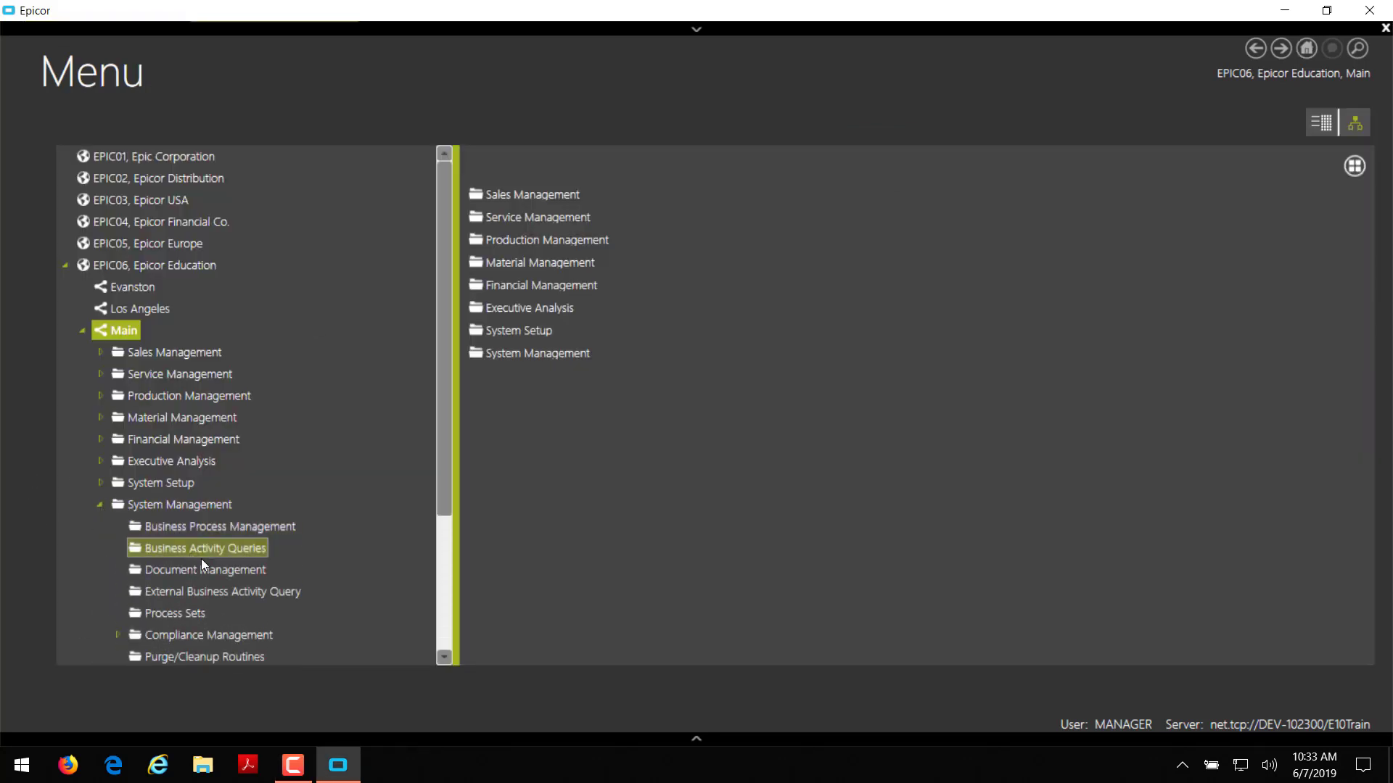
left_click(211, 527)
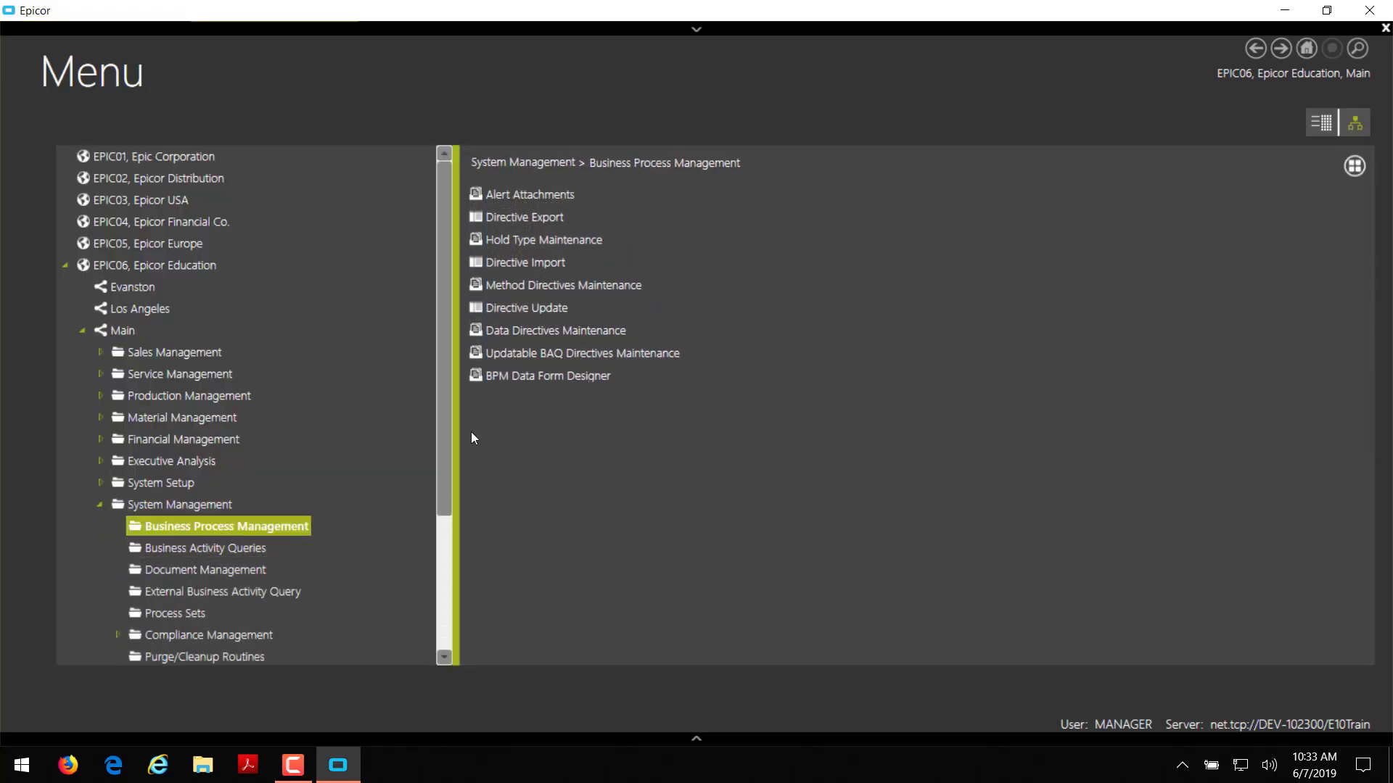
left_click(574, 290)
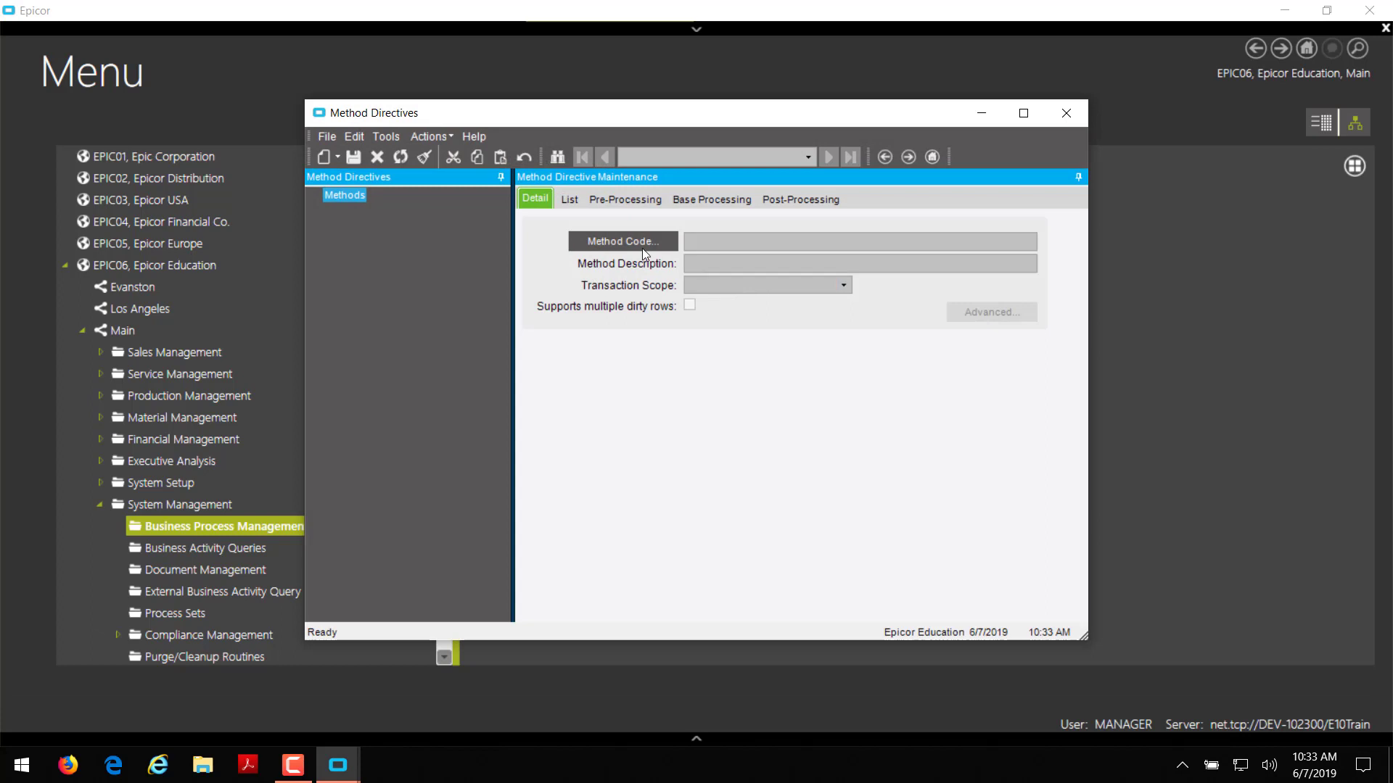
Start a method code search by business object and set the business object to Customer
left_click(642, 245)
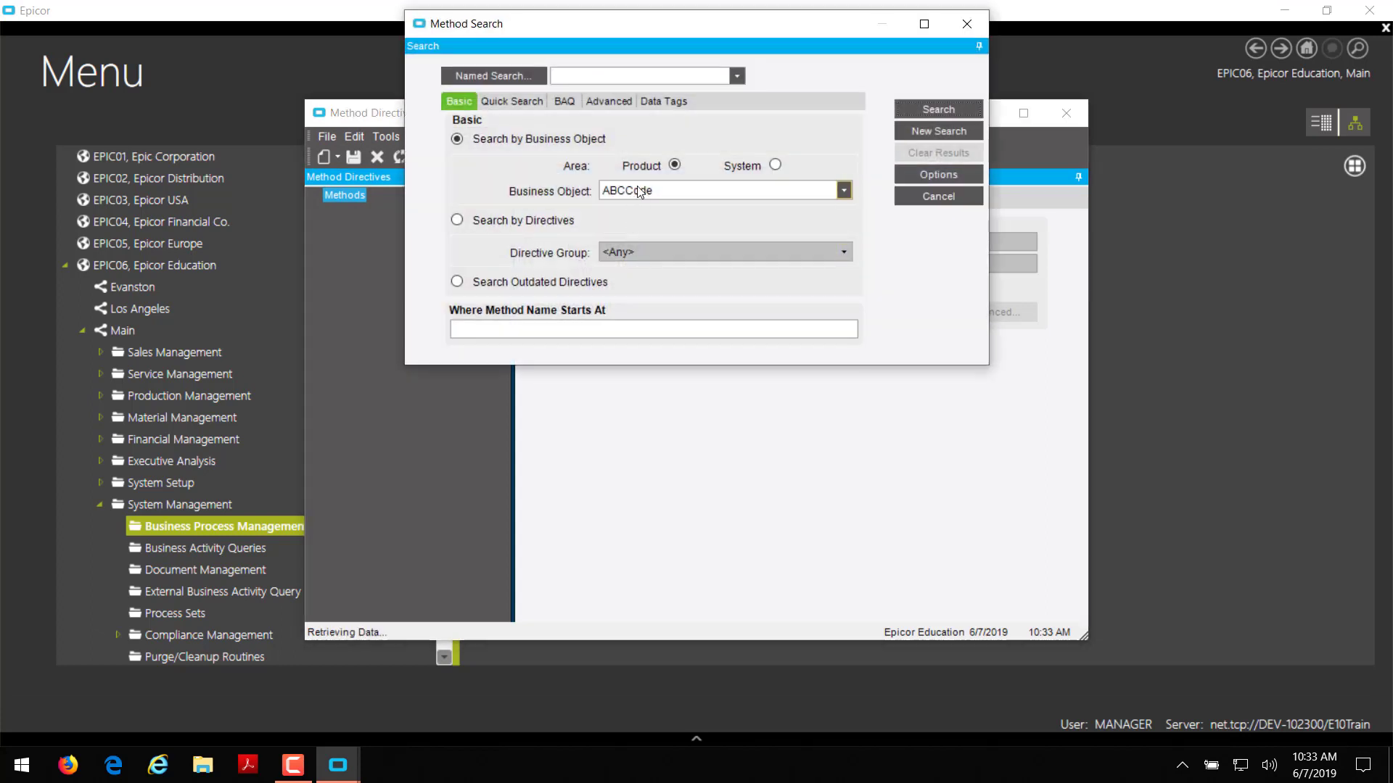
left_click(638, 190)
type("cu")
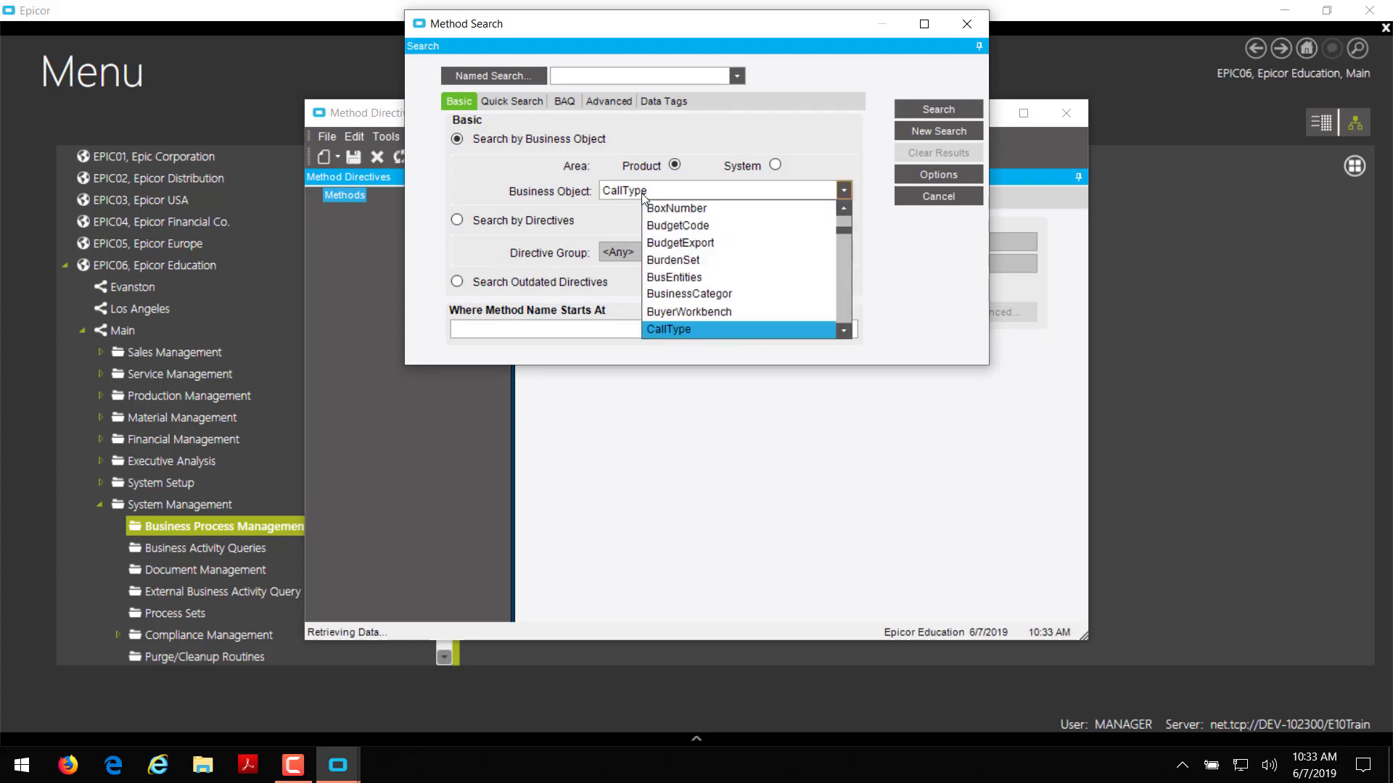
left_click(842, 330)
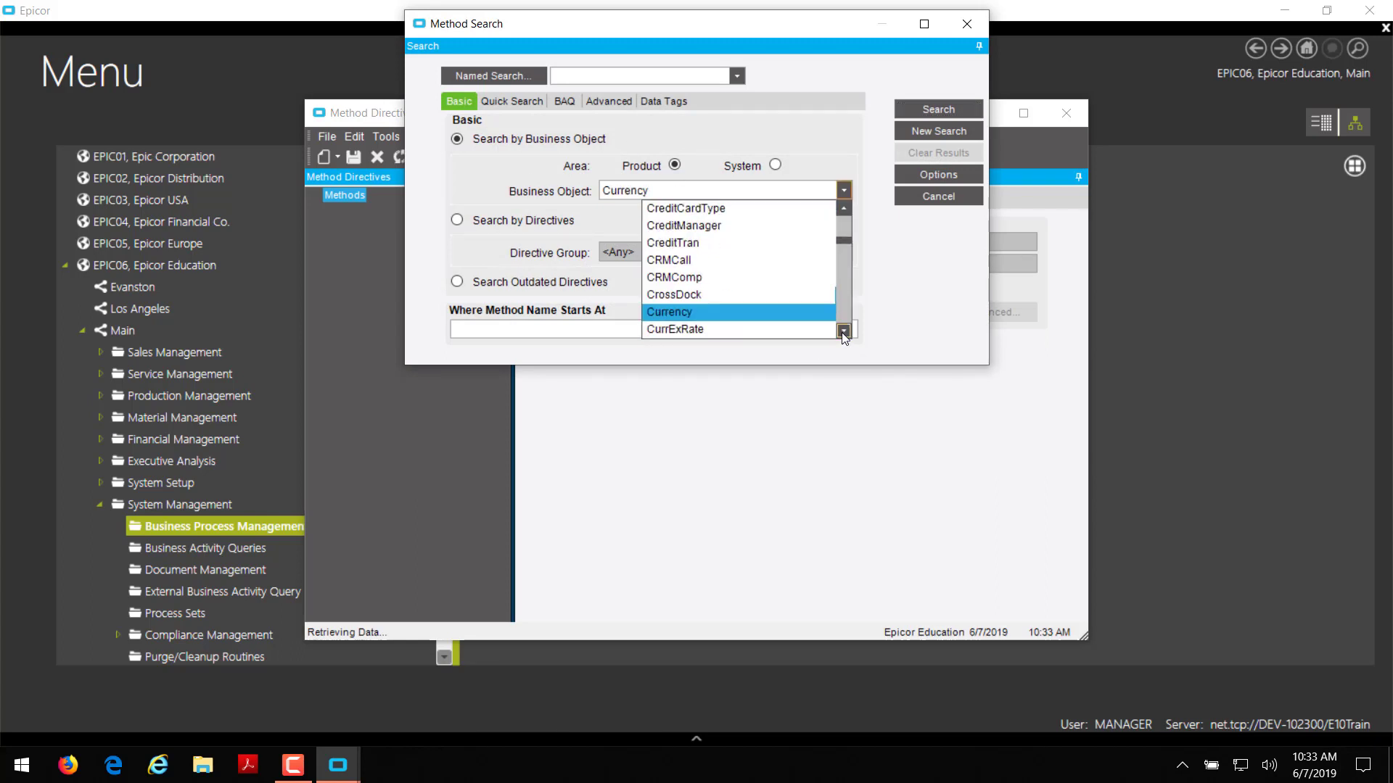
left_click(841, 332)
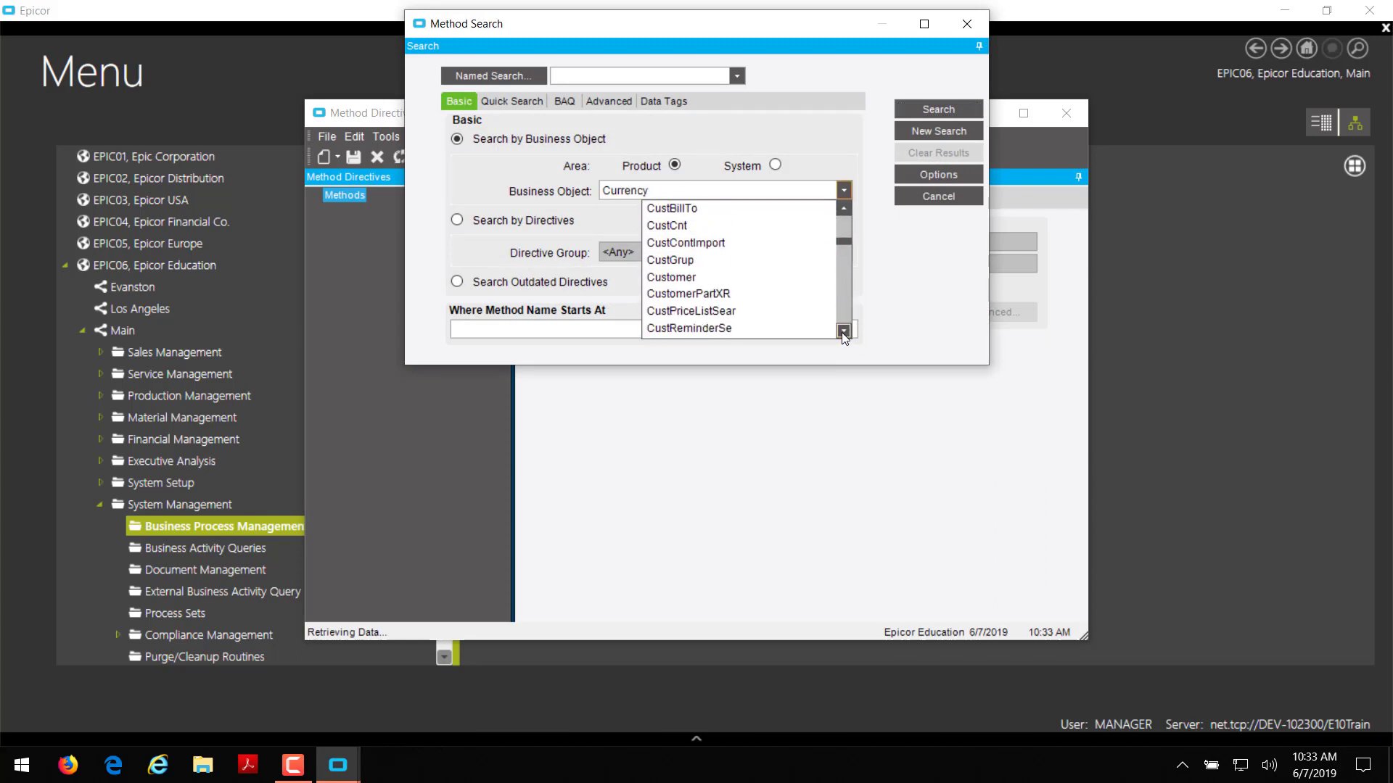
left_click(681, 277)
Search for Customer methods with names starting at Update and load the Update method
left_click(596, 334)
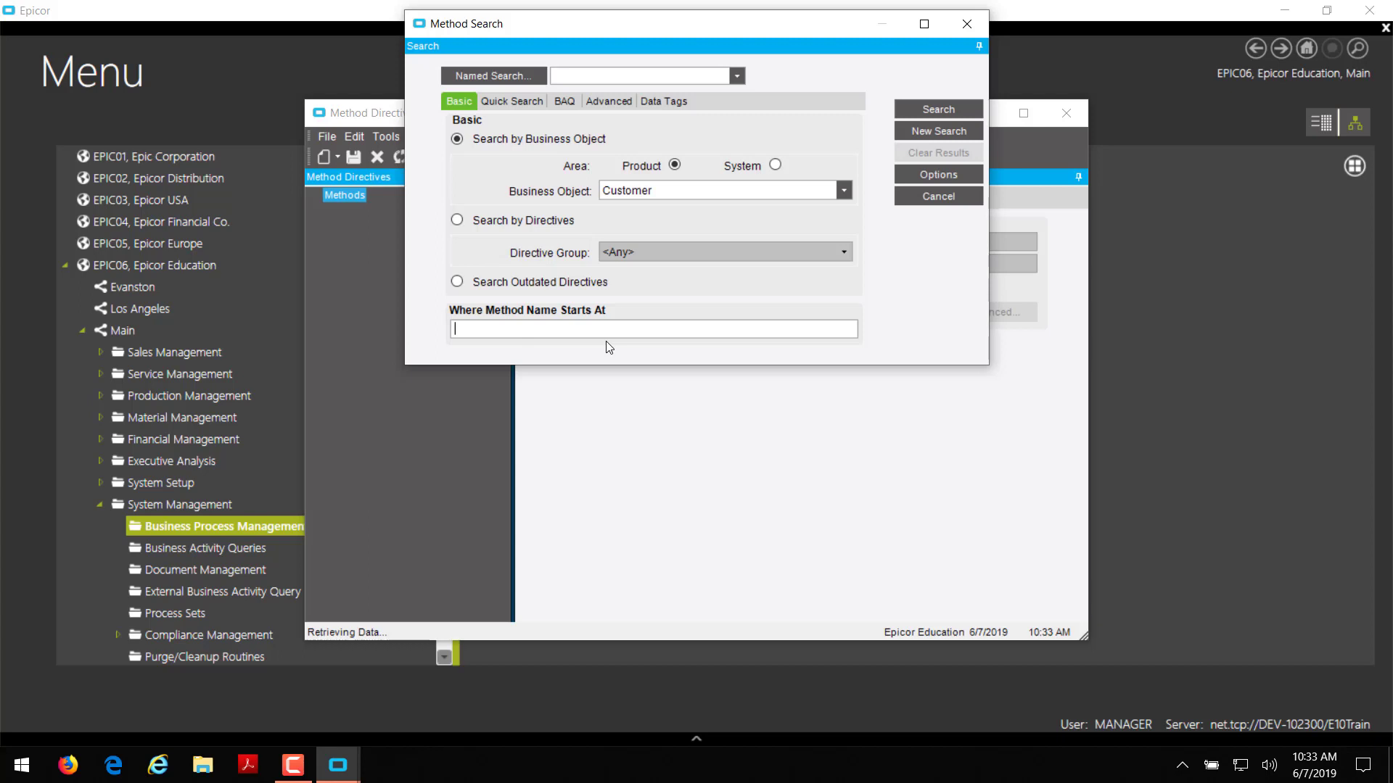
type("Update")
left_click(950, 110)
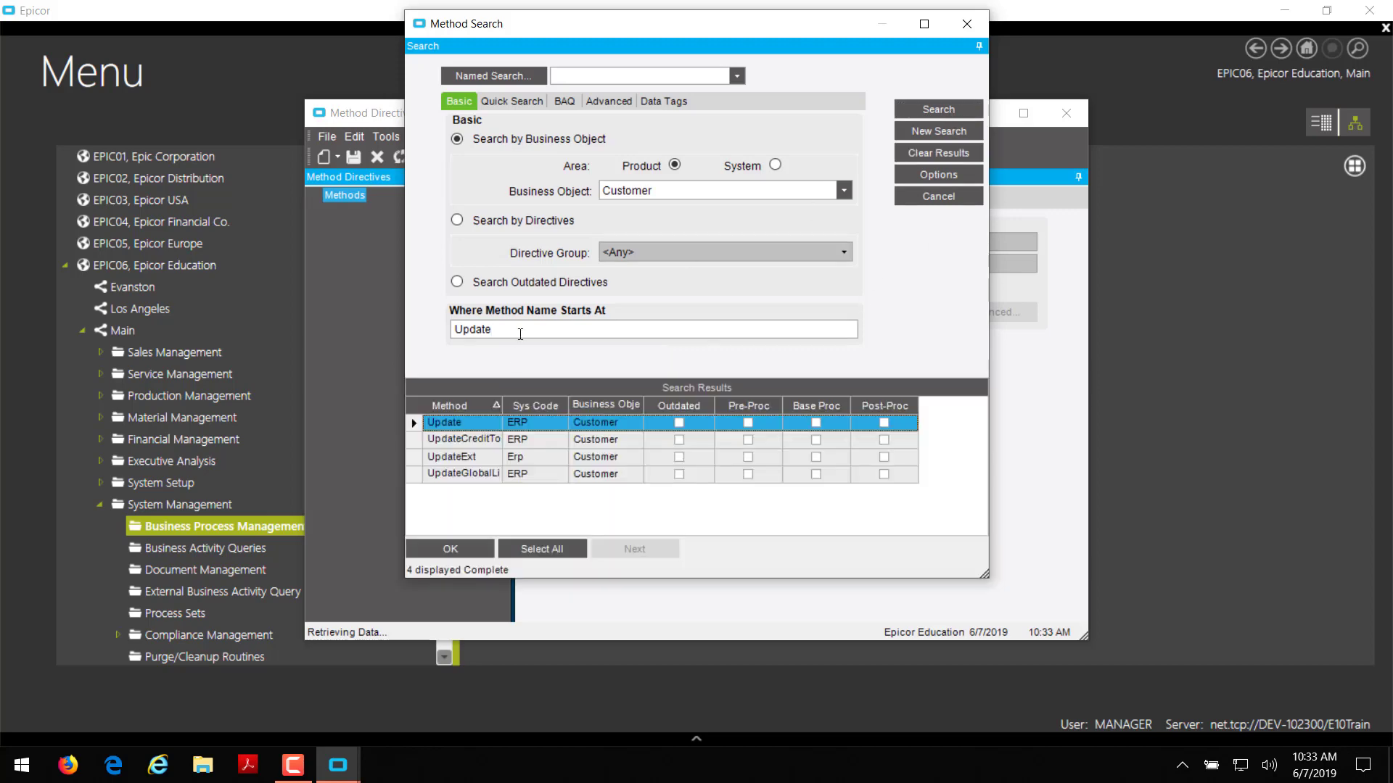
double_click(472, 423)
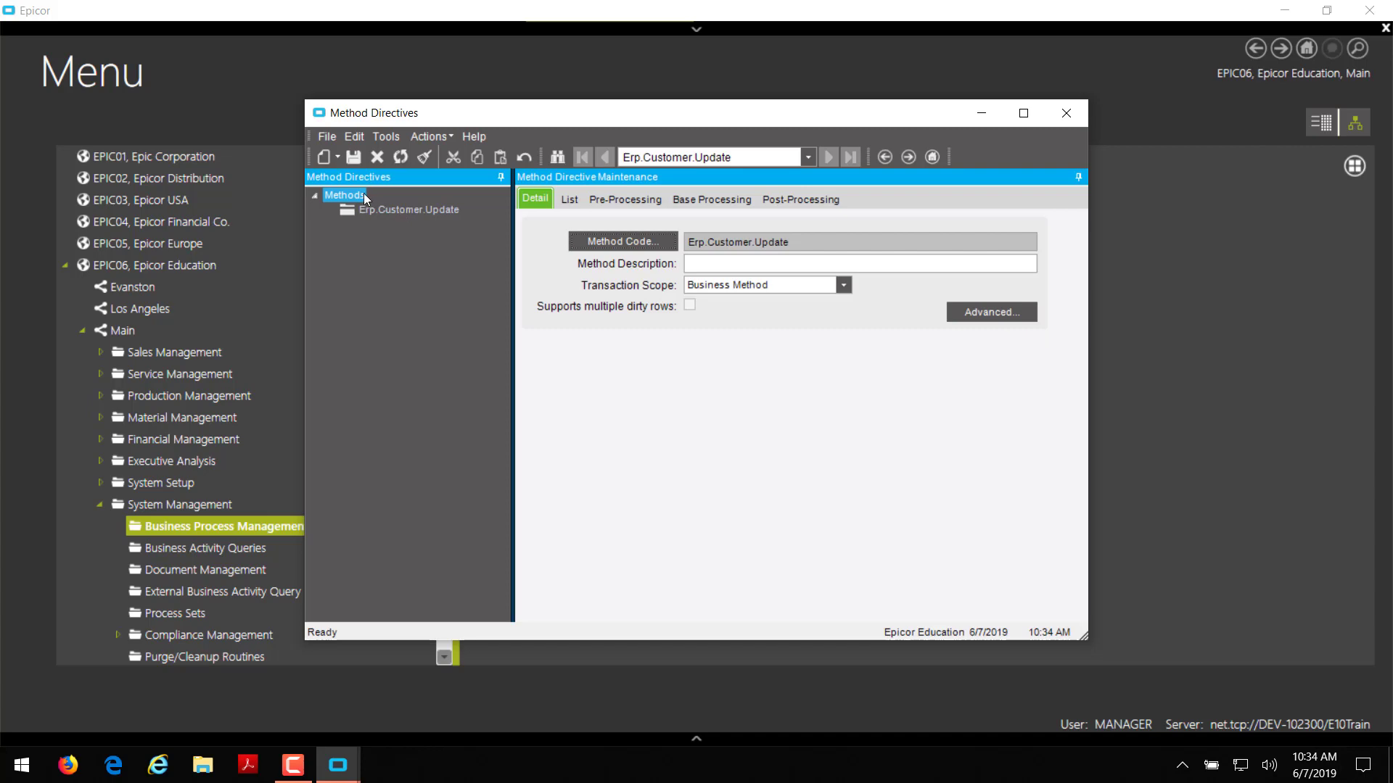
Create a new pre-processing directive on Erp.Customer.Update and name it CustomerReqiredFields
left_click(328, 137)
mouse_move(322, 152)
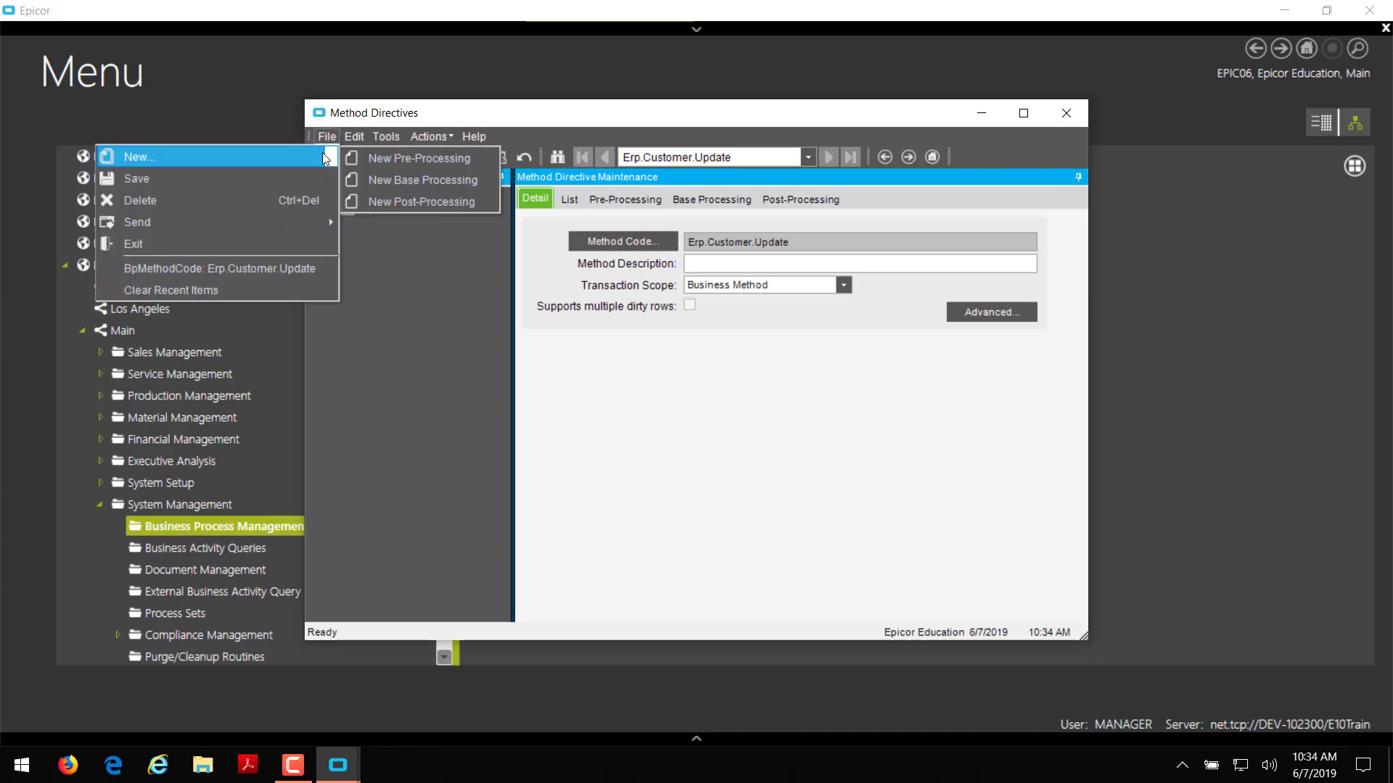
left_click(387, 154)
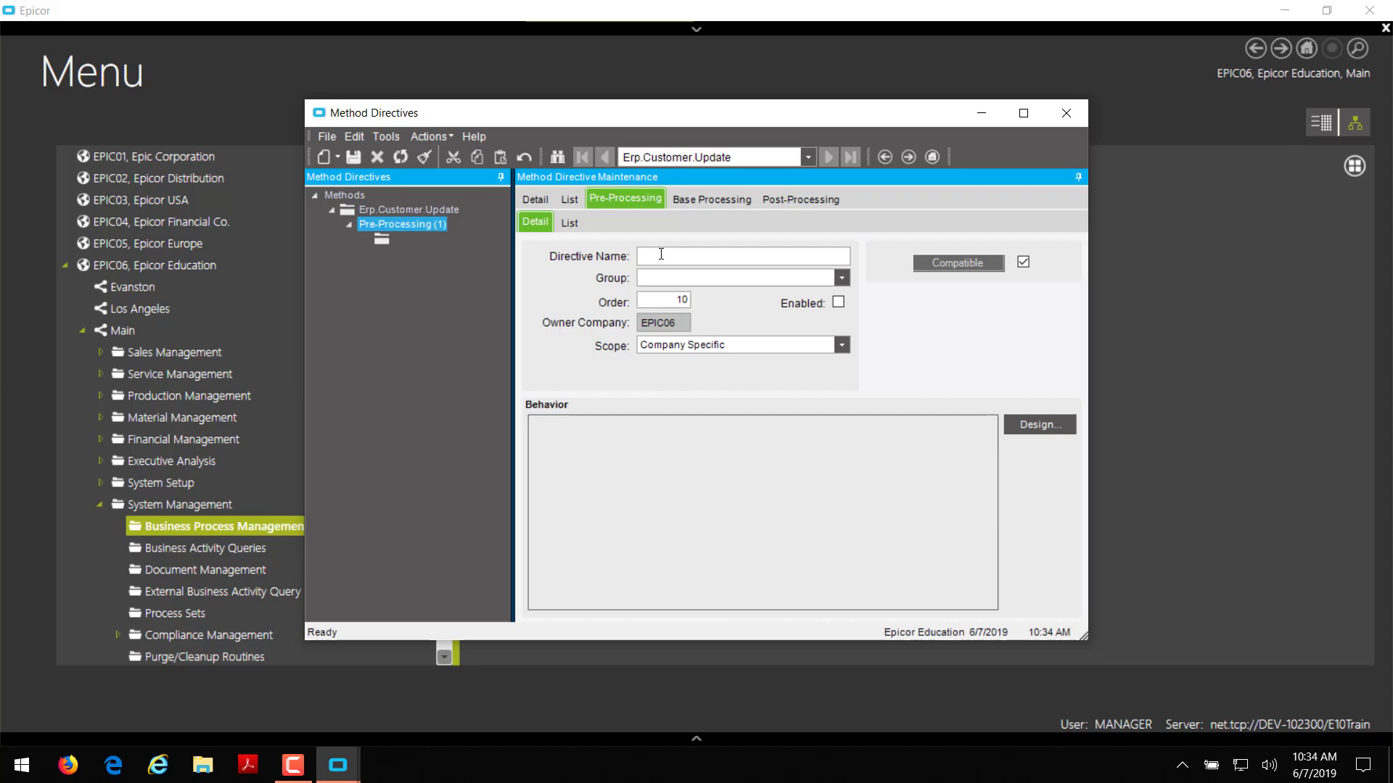
left_click(661, 253)
type("CustomerReqiredFields")
left_click(696, 282)
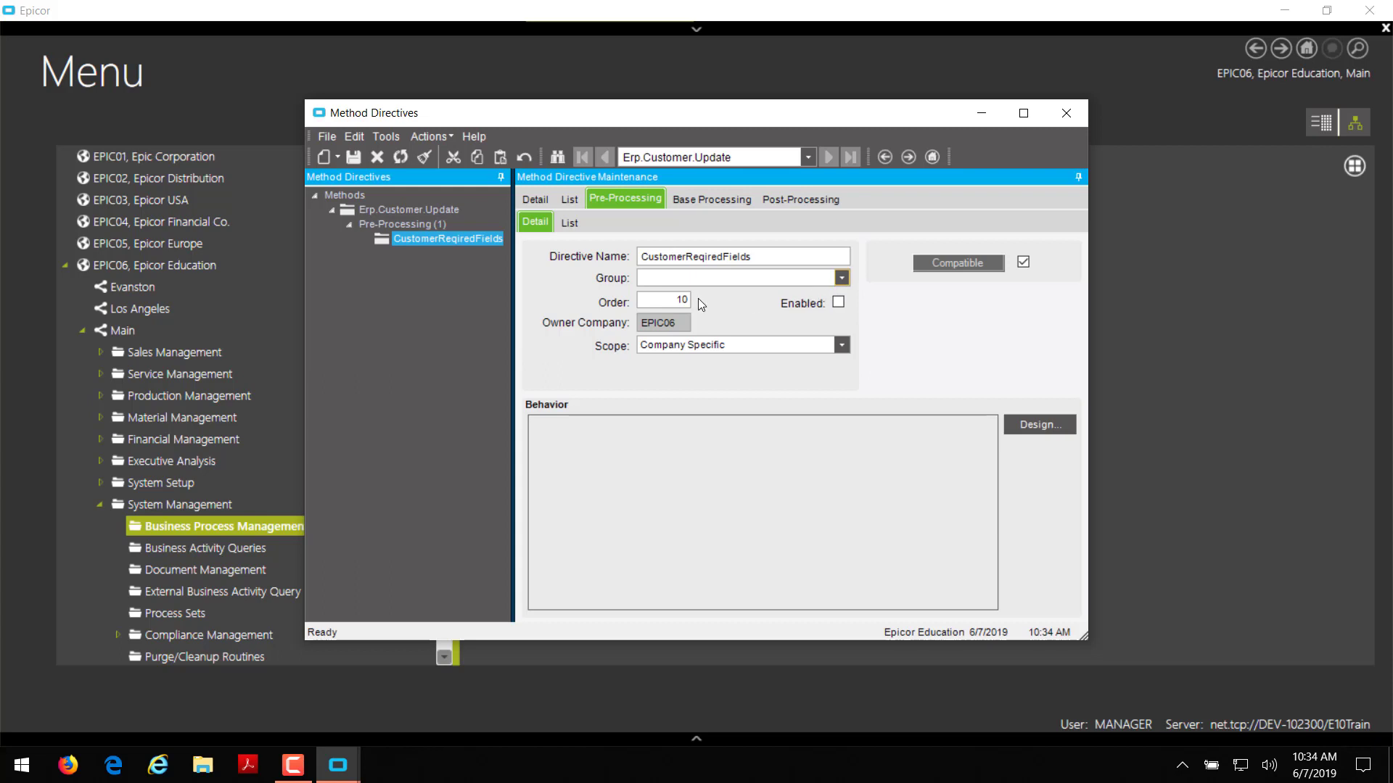
Open the directive's design in a maximized workflow designer, add a Condition block below Start and connect Start to it
left_click(1065, 429)
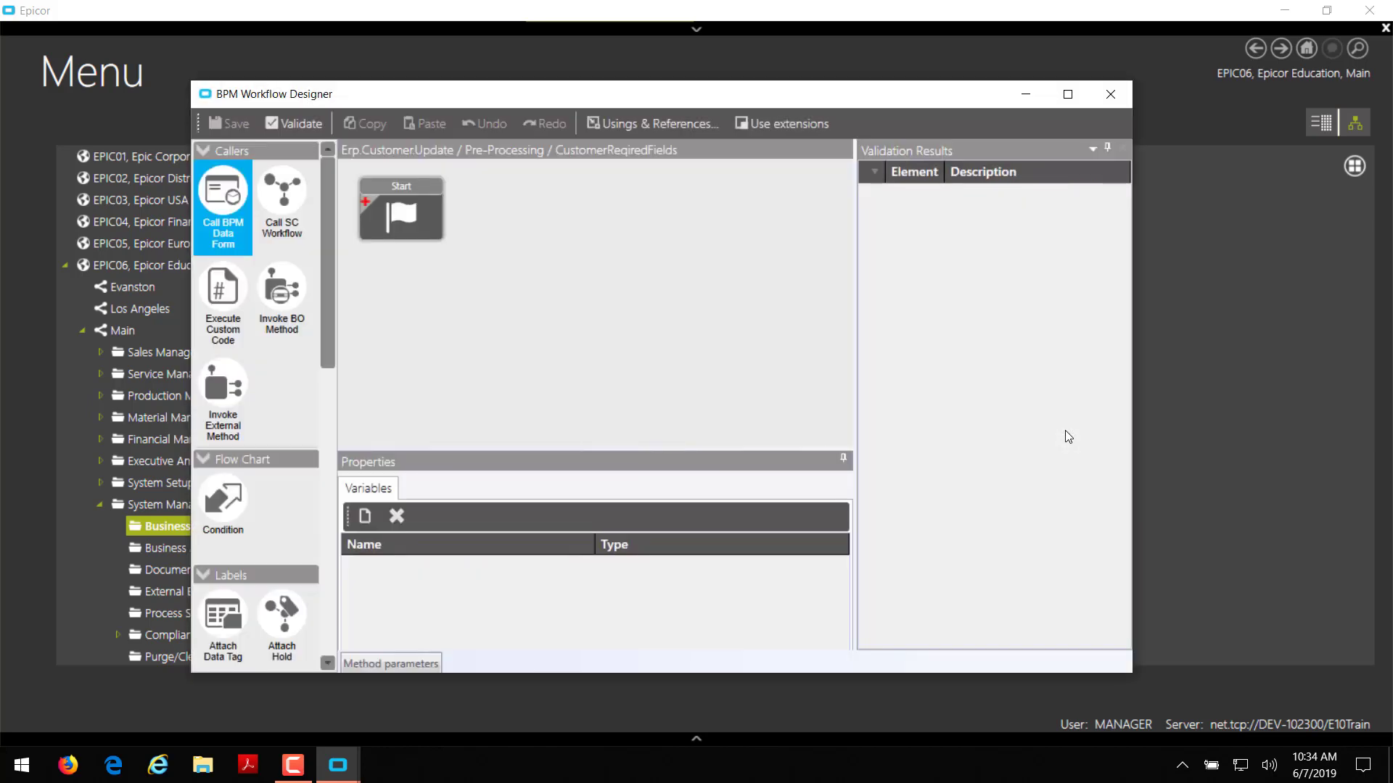
left_click(1072, 98)
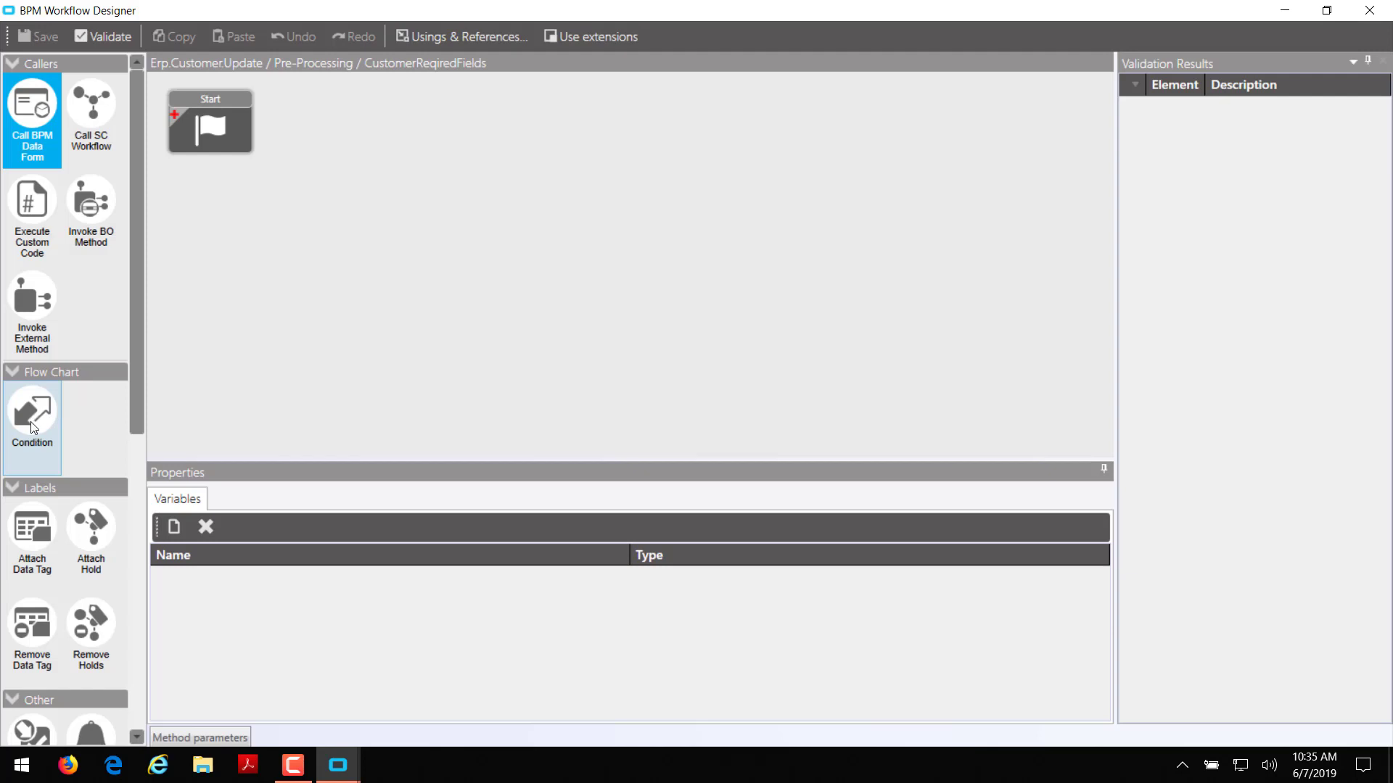
left_click_drag(32, 428, 283, 190)
mouse_move(260, 124)
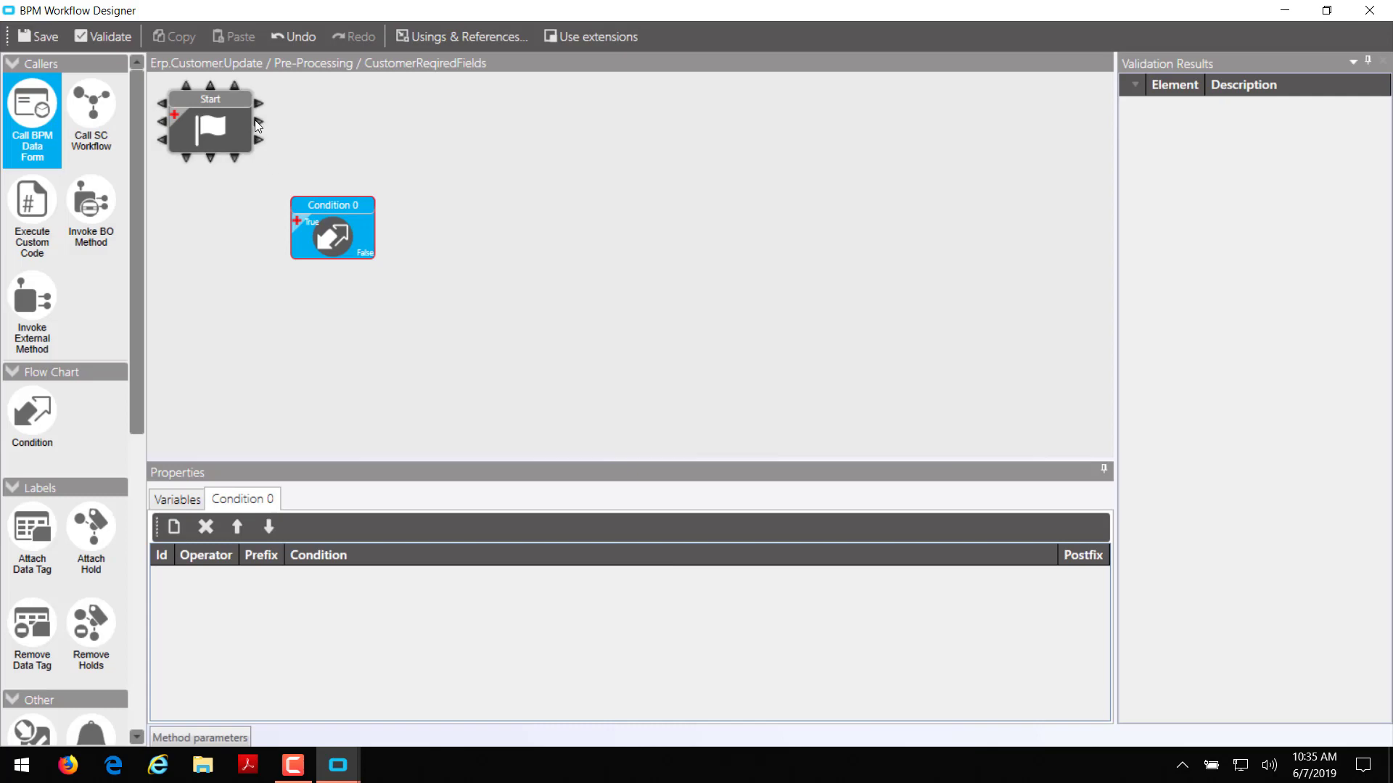
left_click_drag(258, 123, 339, 215)
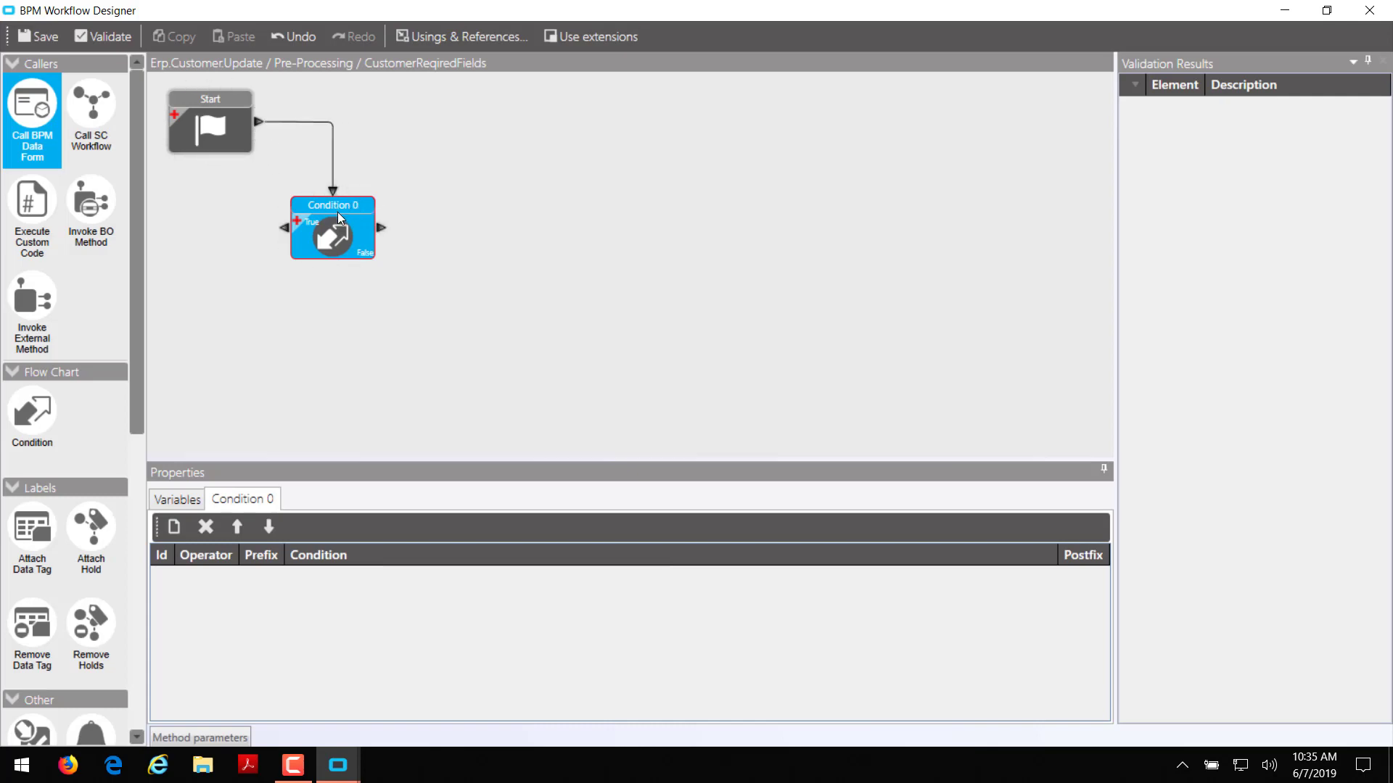
Add a row to Condition 0 using the statement "The specified field of the changed row is equal to the specified expression"
left_click(338, 222)
left_click(174, 528)
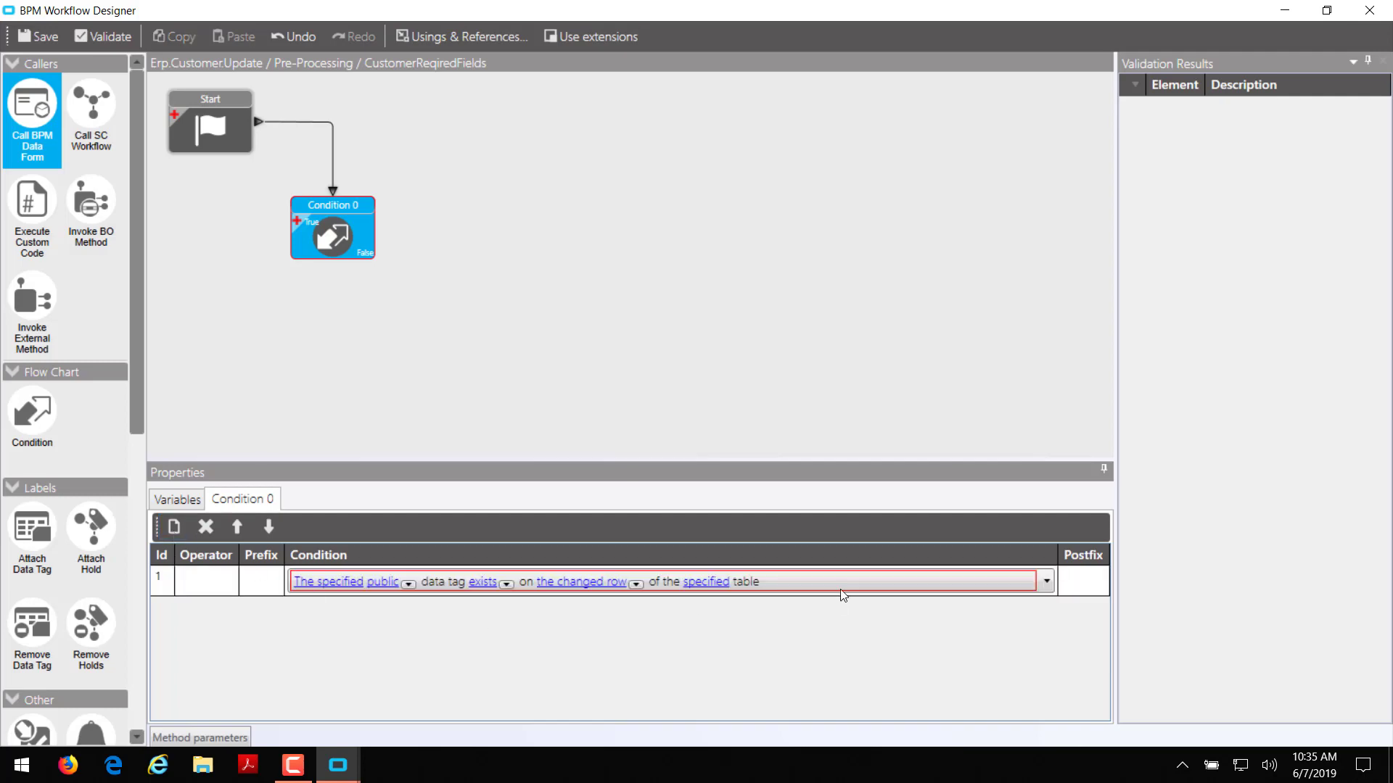
left_click(891, 582)
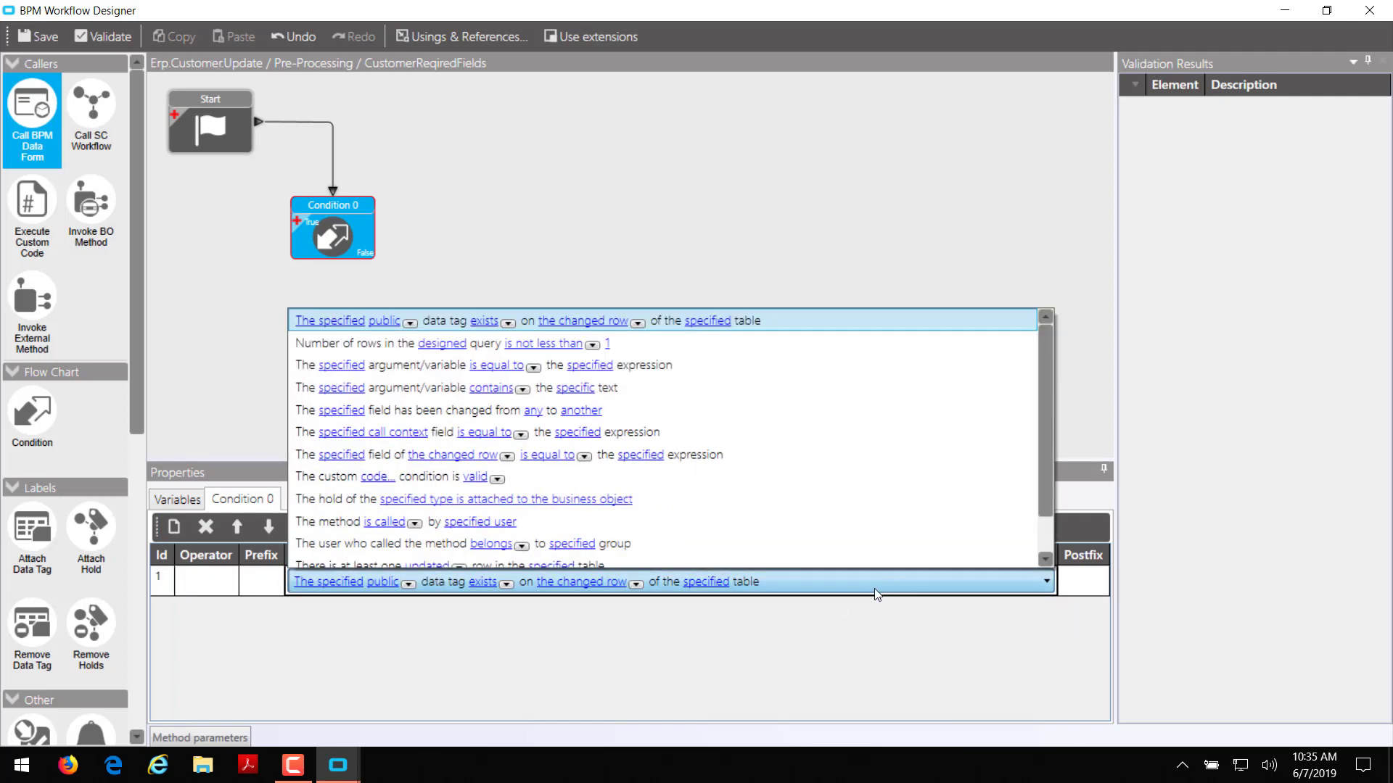
scroll(798, 555, "down", 1)
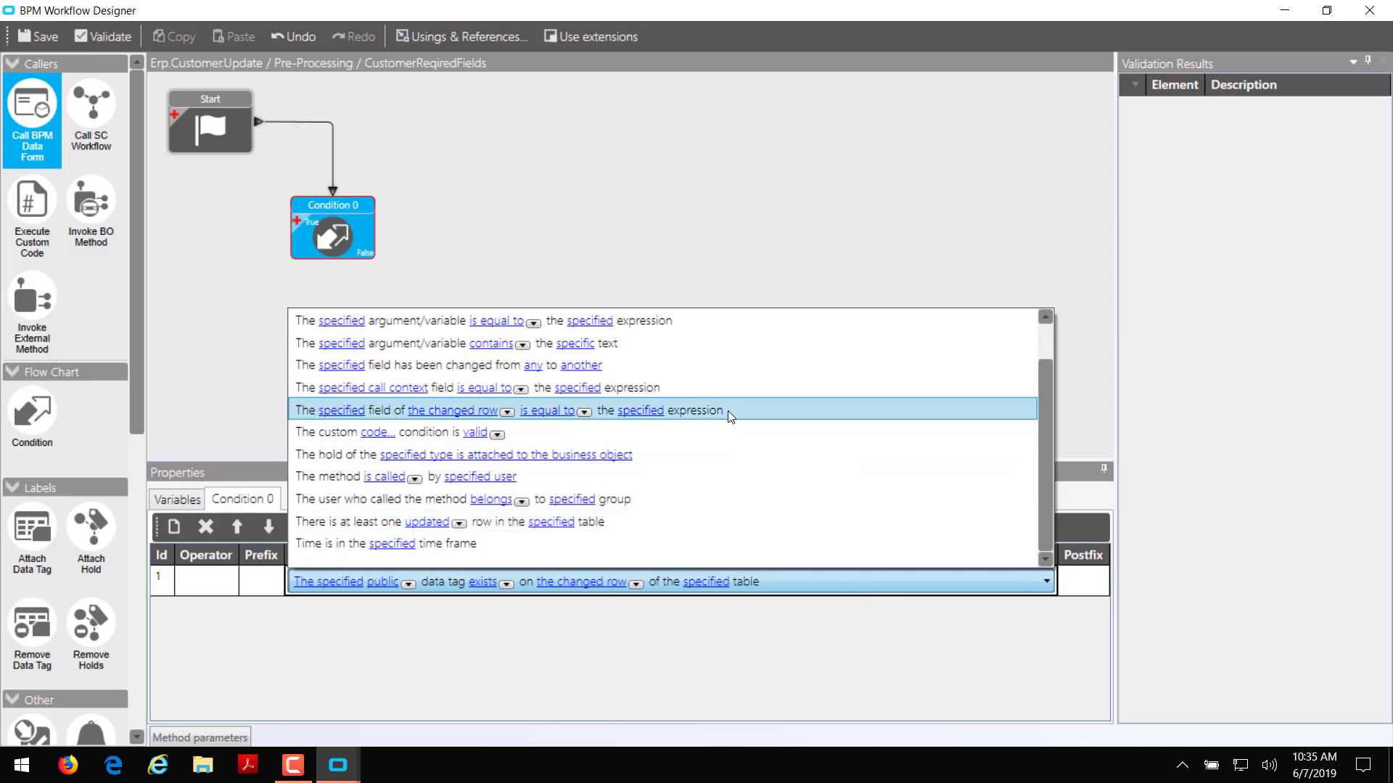
scroll(728, 411, "up", 1)
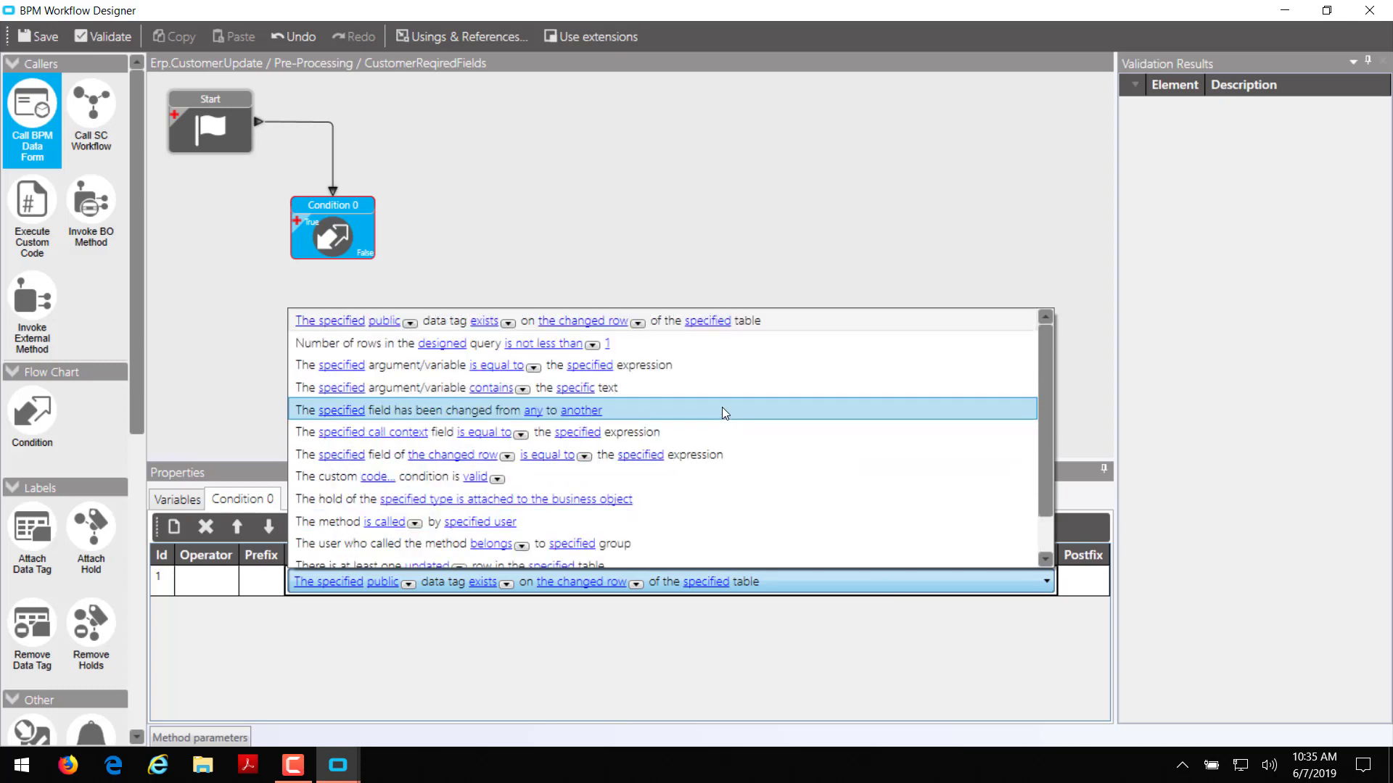
left_click(732, 454)
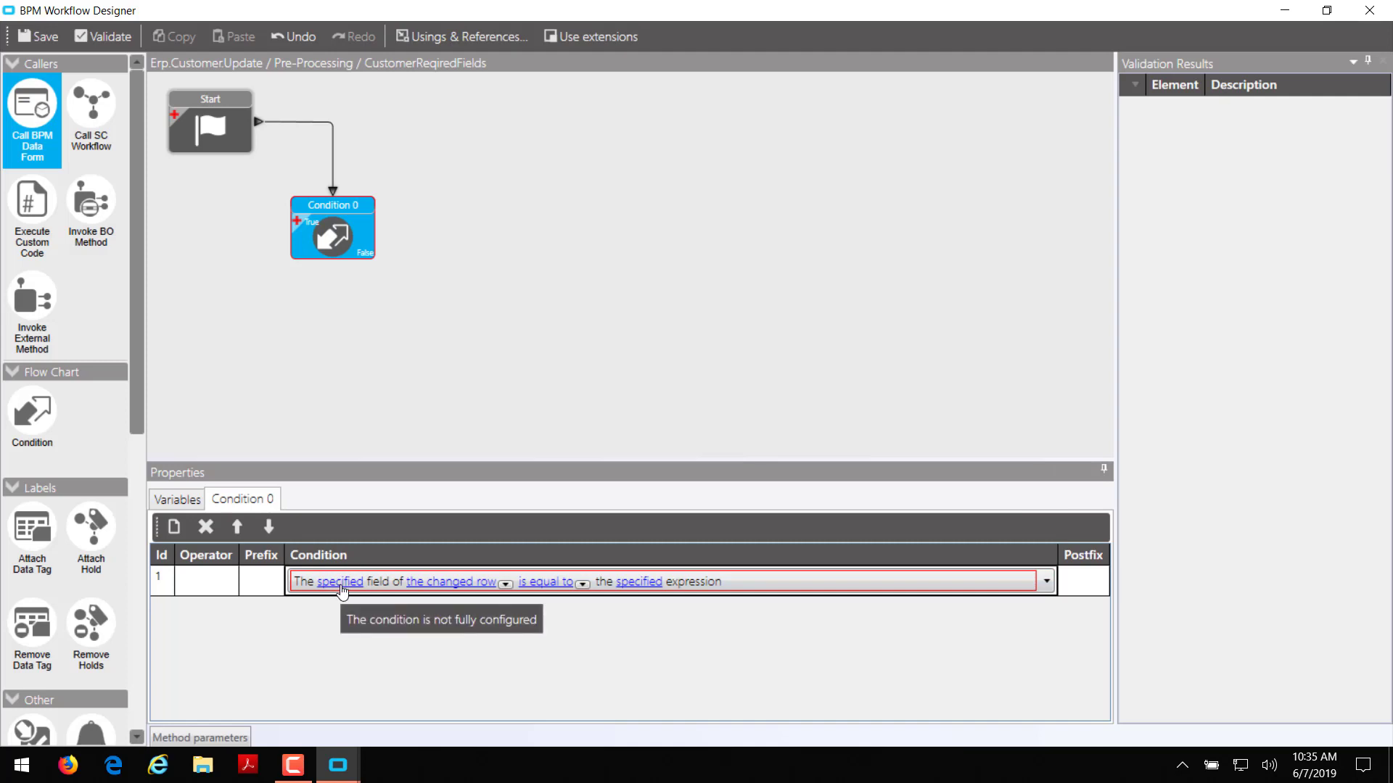
Set the specified field of the first condition row to Address1 from the ttCustomer table
left_click(340, 582)
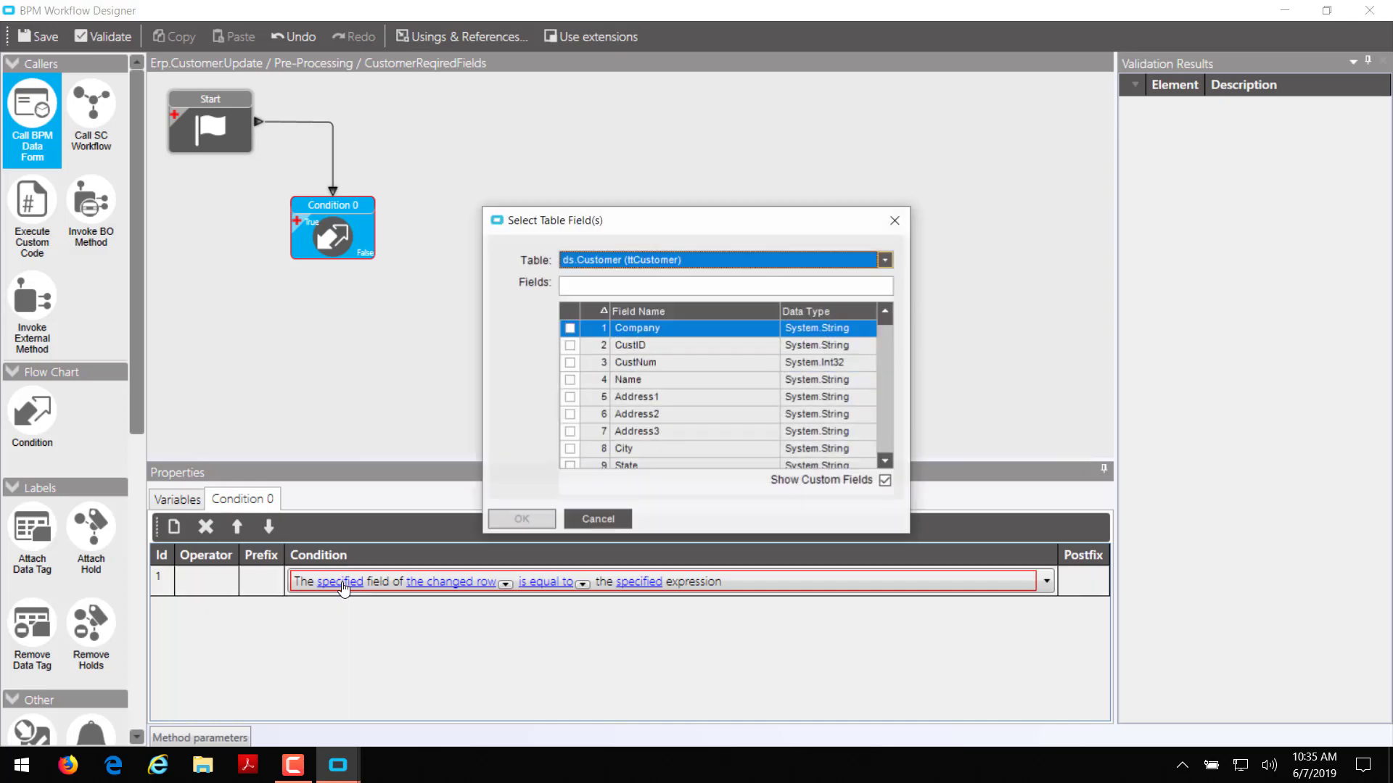
left_click(656, 289)
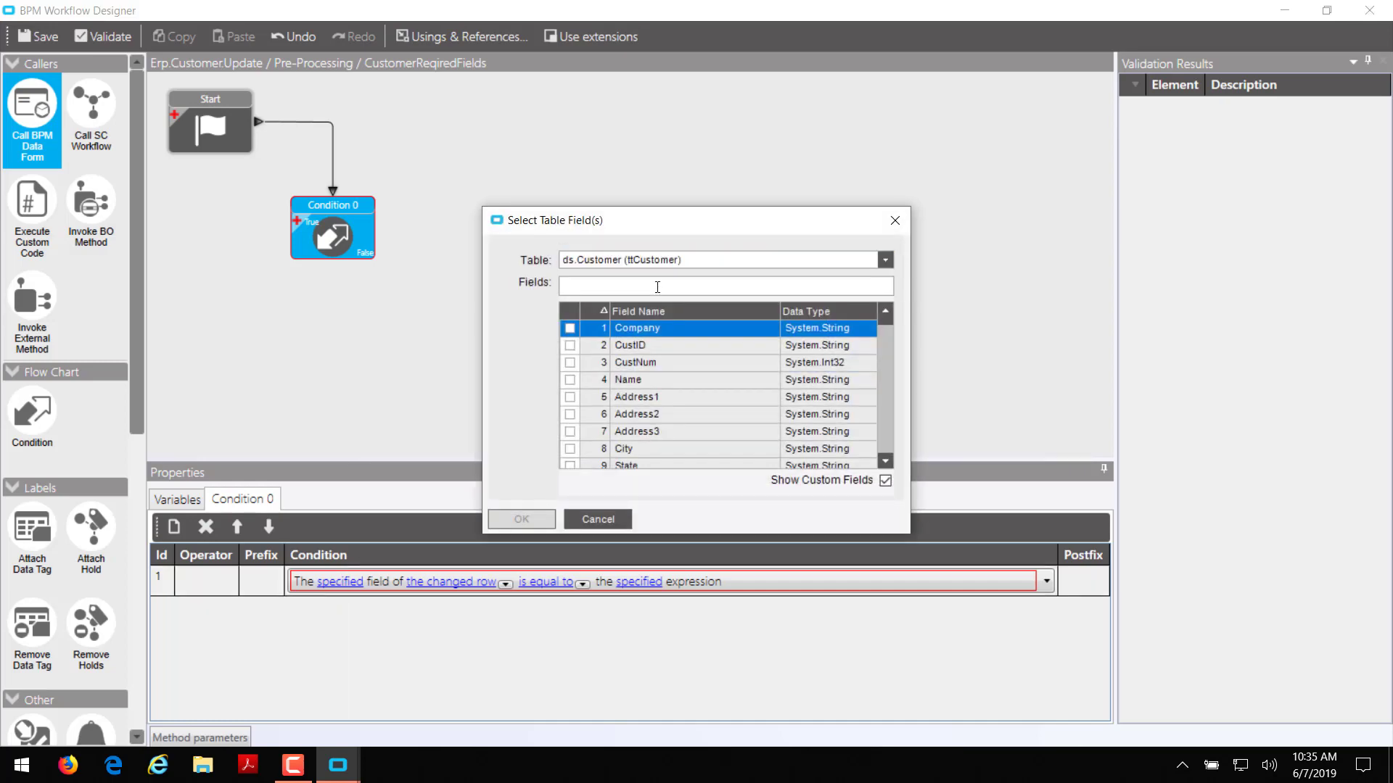
left_click(570, 398)
left_click(530, 517)
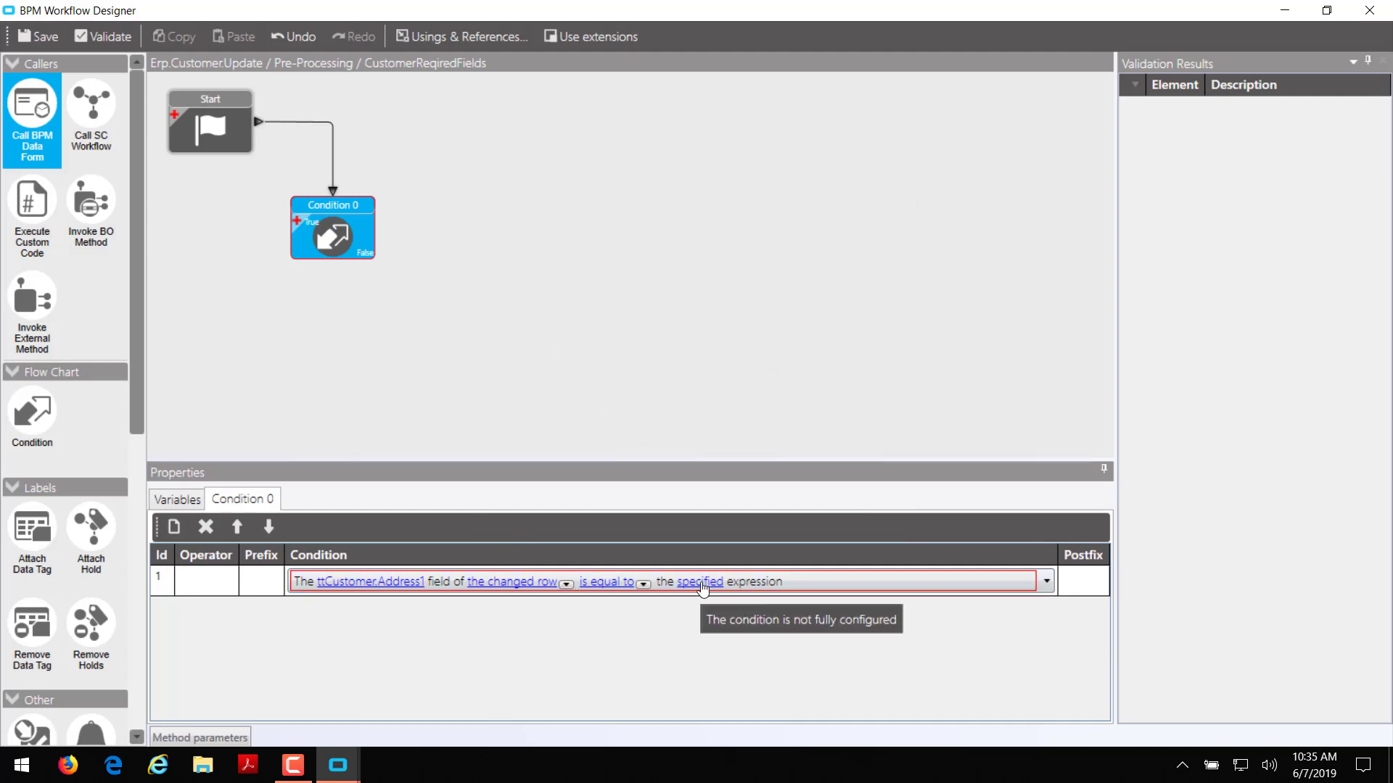
Set the first row's comparison expression to an empty string (""), check its syntax and accept it
left_click(701, 582)
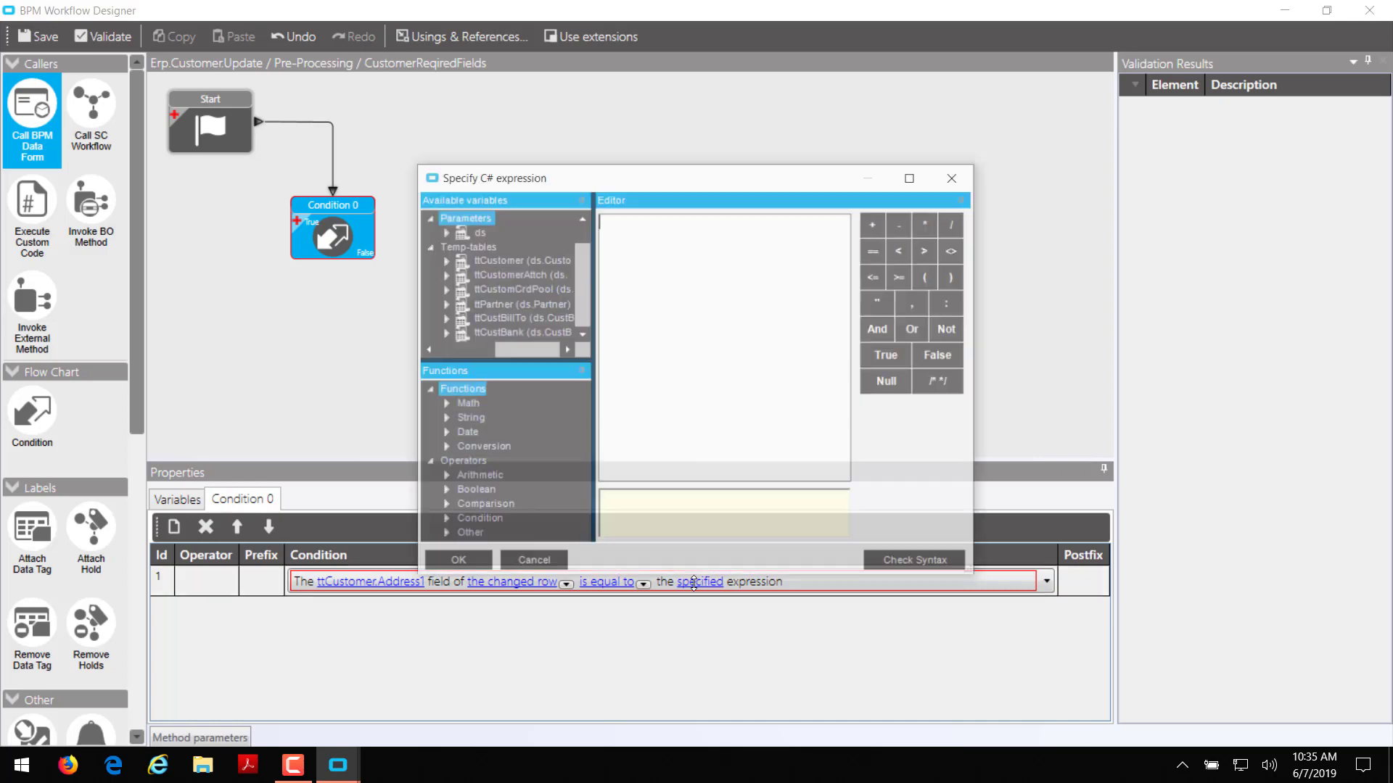
type("f")
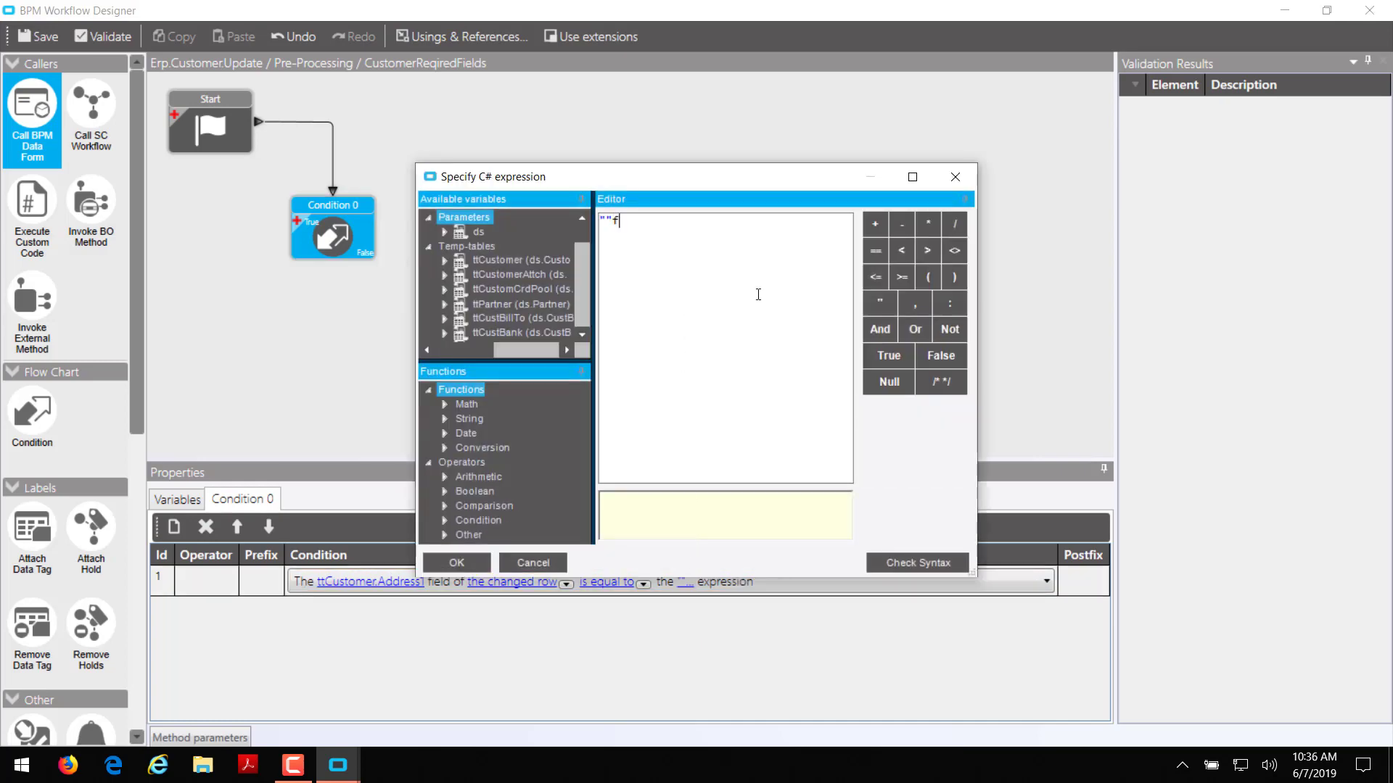
key("BackSpace")
left_click(943, 566)
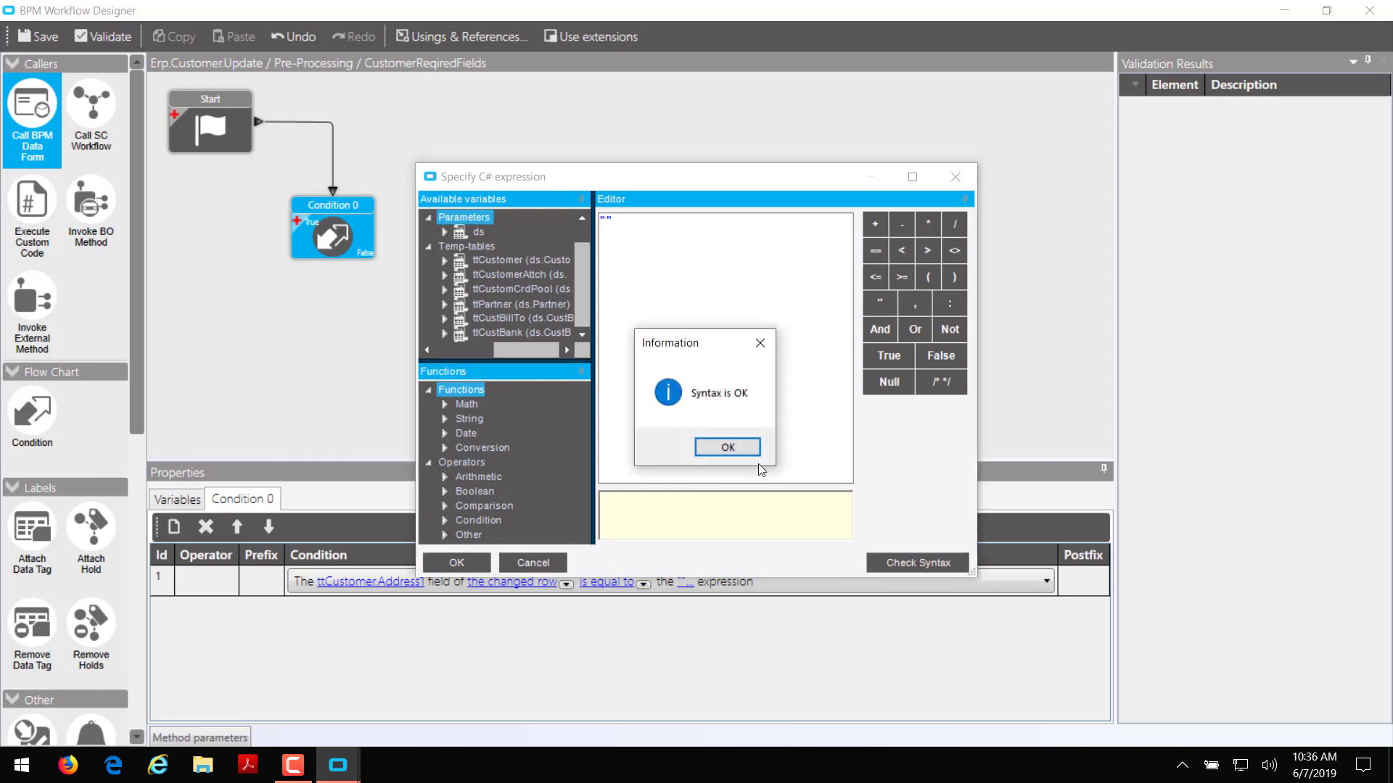
left_click(713, 447)
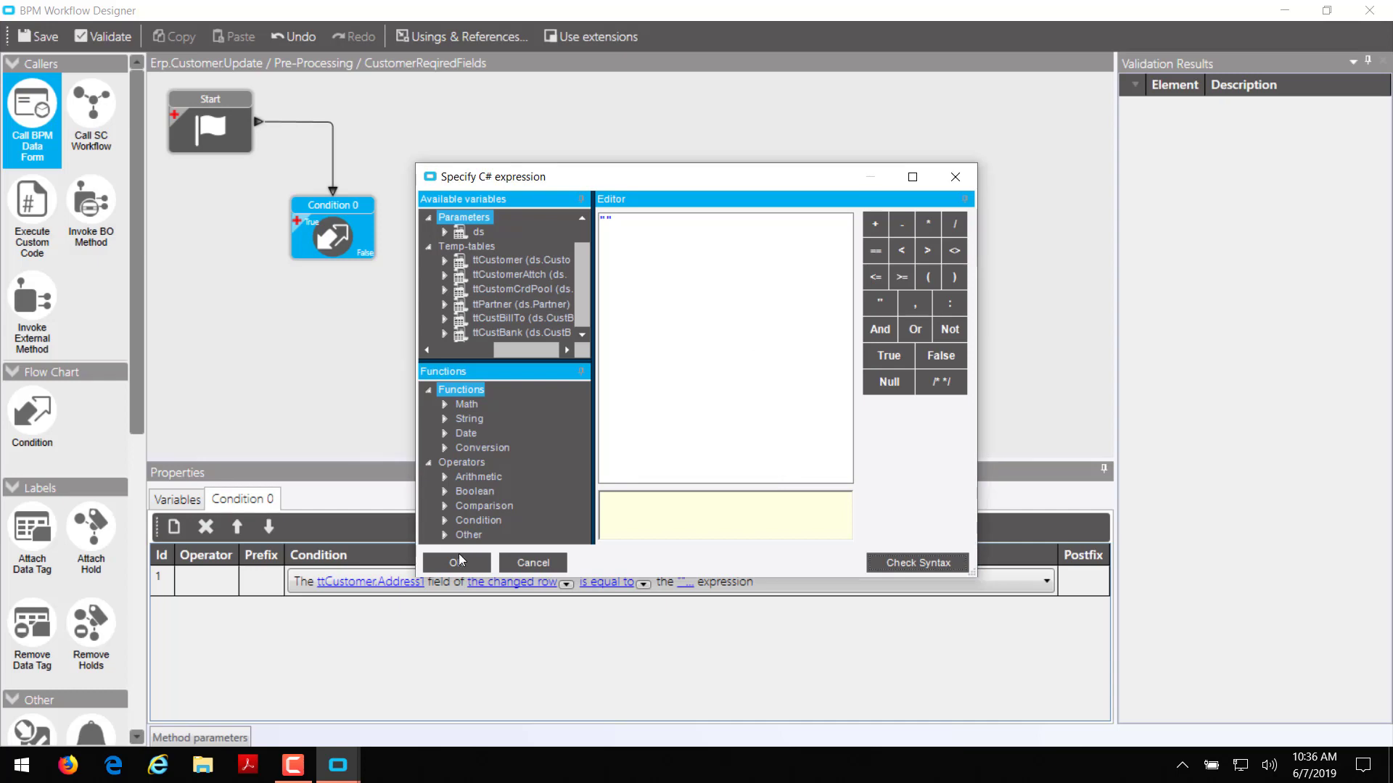
left_click(461, 563)
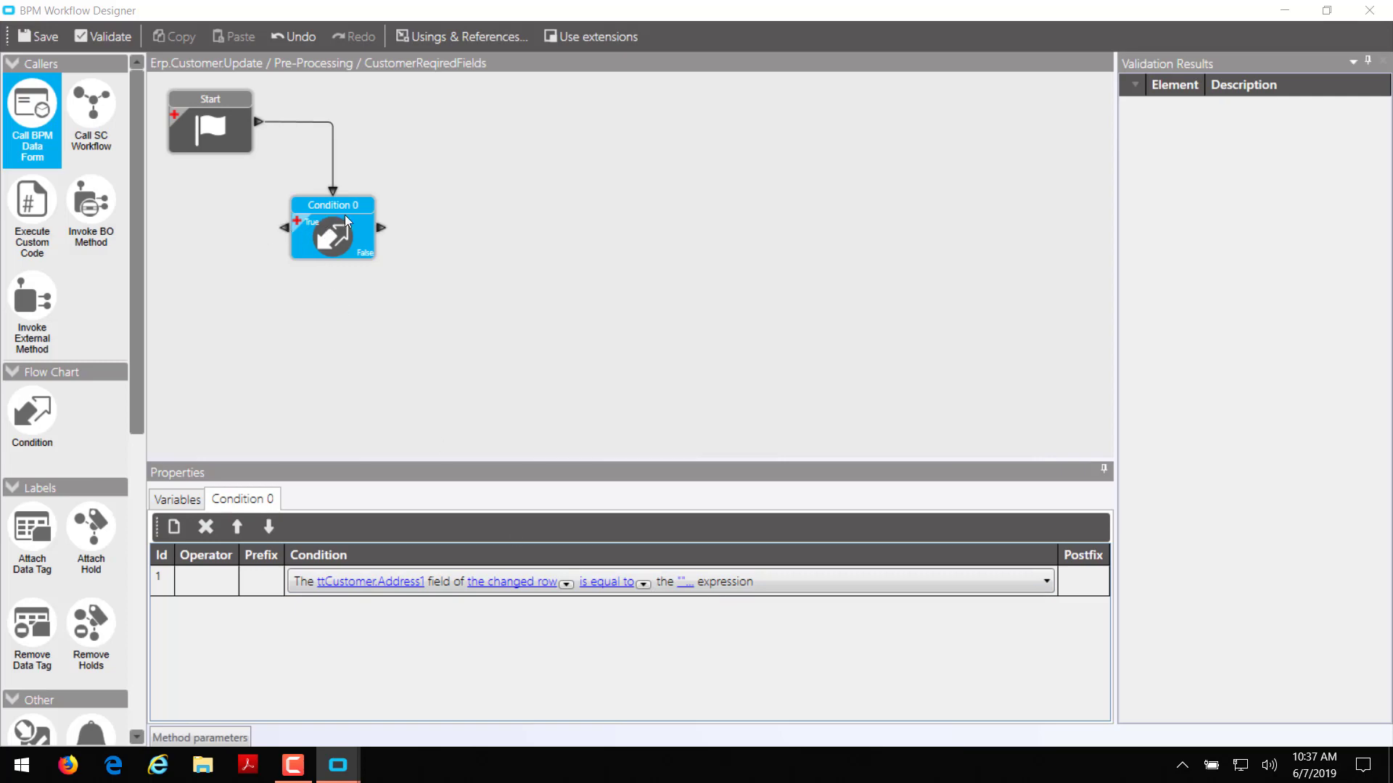
Move Condition 0 farther right of Start and add a second row comparing a specified field of the changed row with a specified expression
left_click_drag(345, 214, 480, 212)
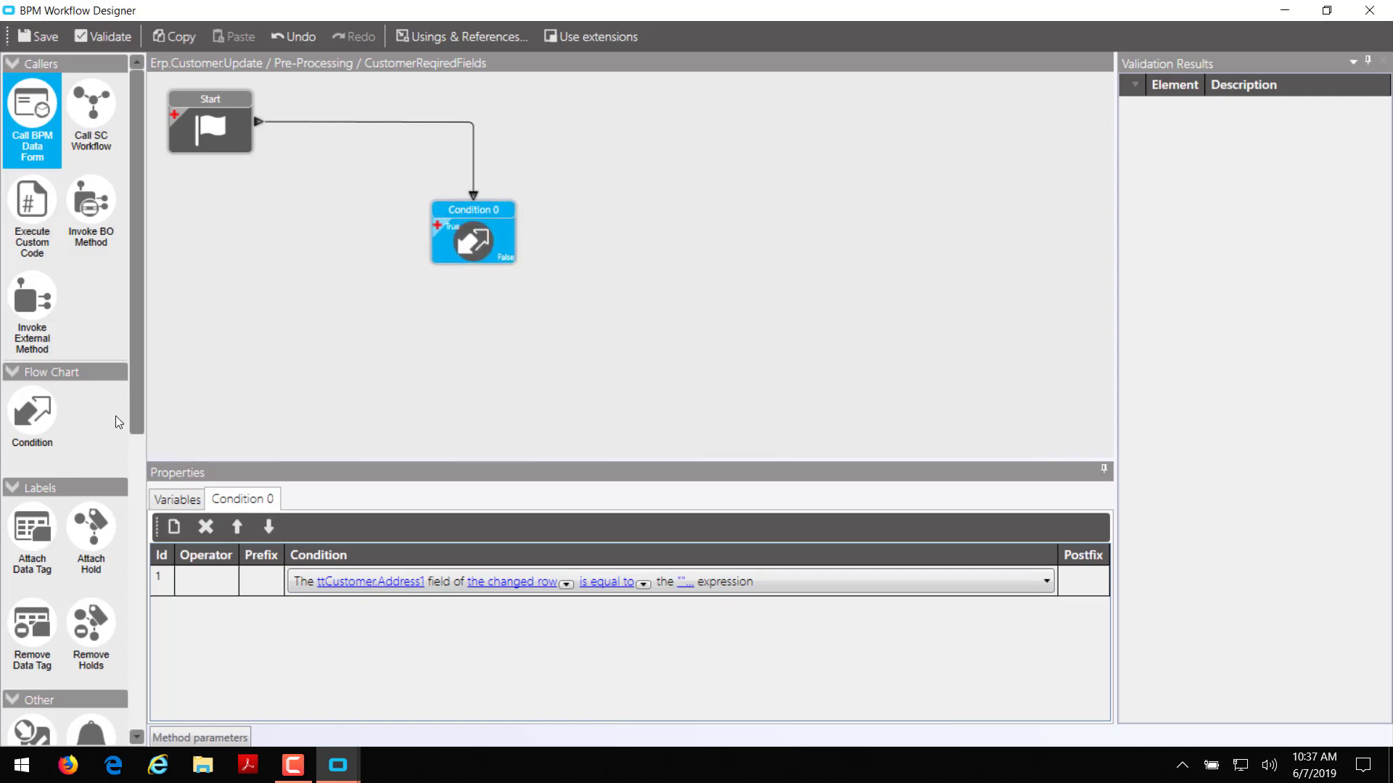
left_click(175, 528)
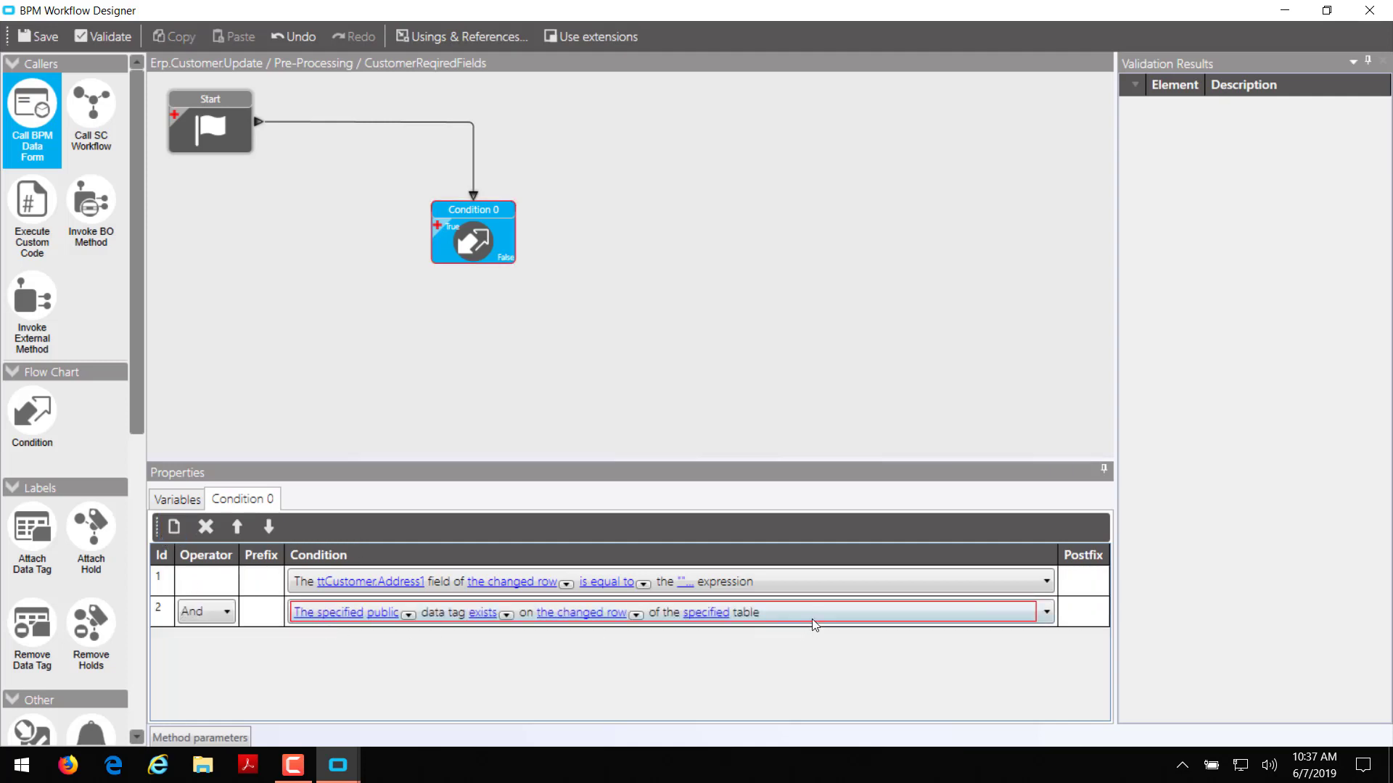
left_click(811, 615)
scroll(769, 537, "down", 1)
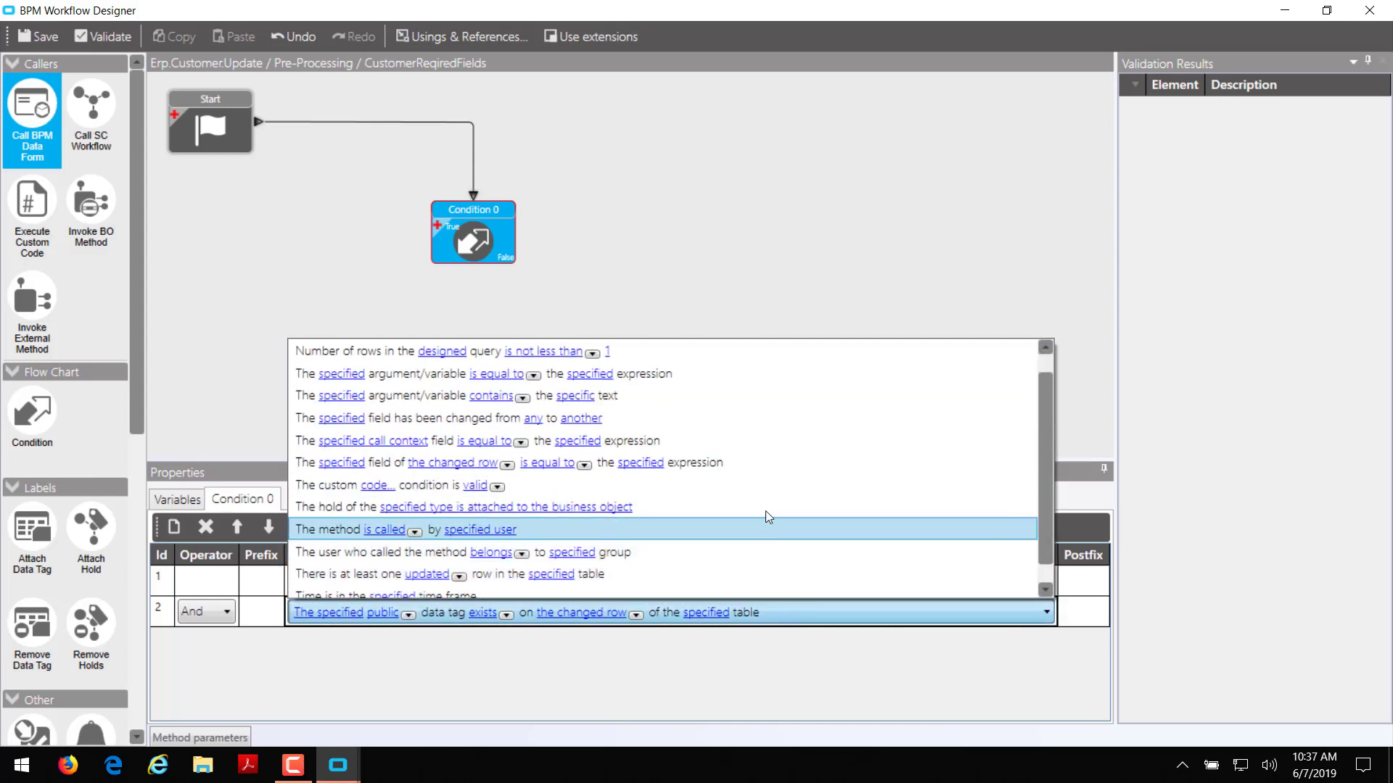
left_click(781, 463)
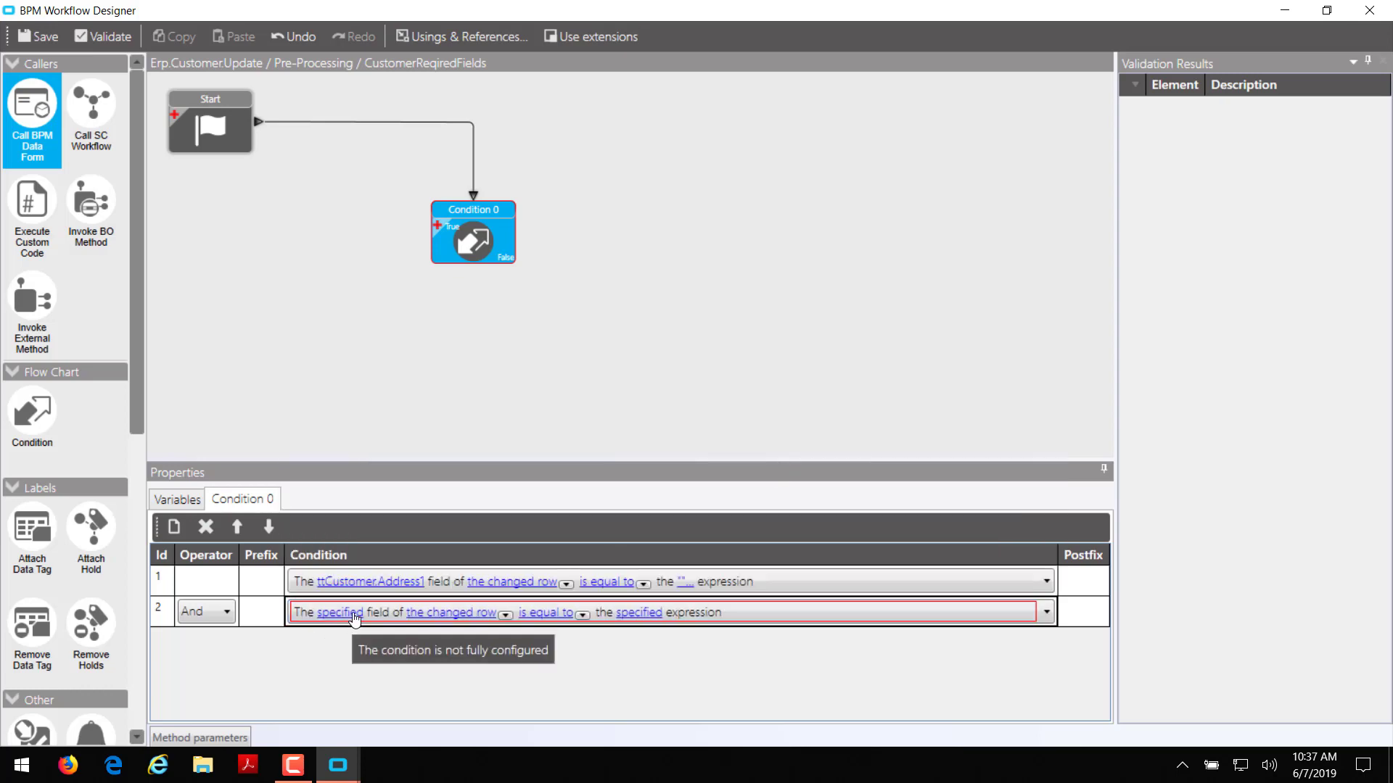
Set the specified field of Condition 0's second row to State from the ttCustomer table
left_click(330, 613)
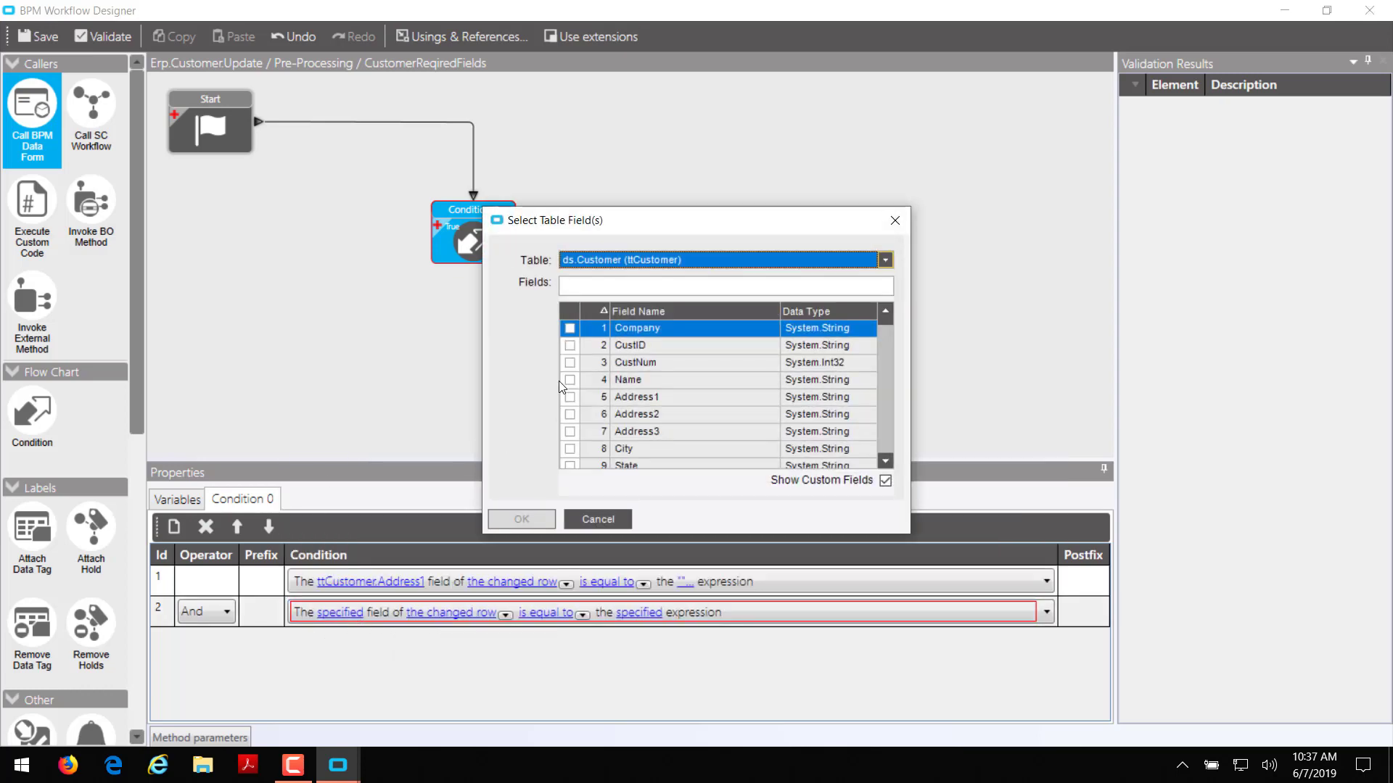
left_click(572, 466)
left_click(571, 449)
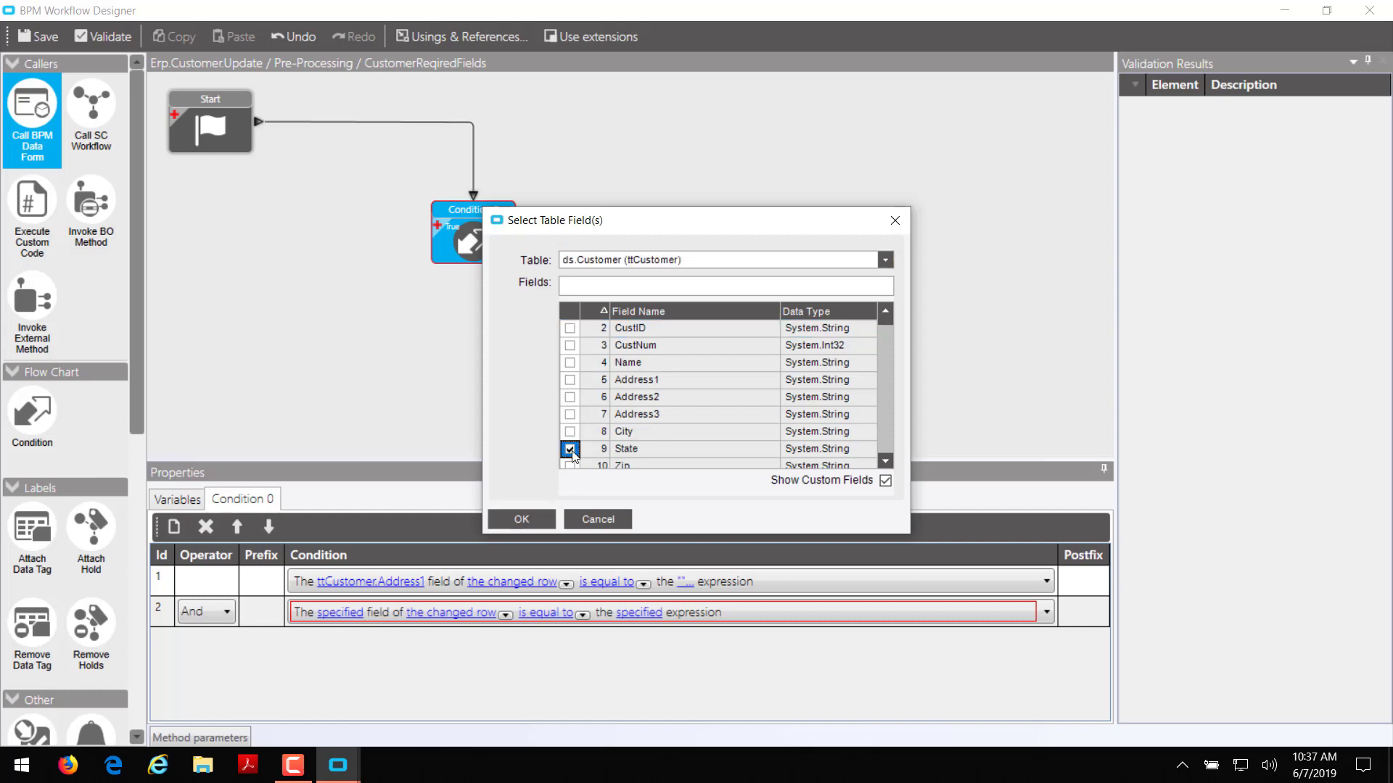
left_click(522, 520)
Set the State row's comparison expression to an empty string (""), check its syntax, and change the row's operator to Or
left_click(681, 616)
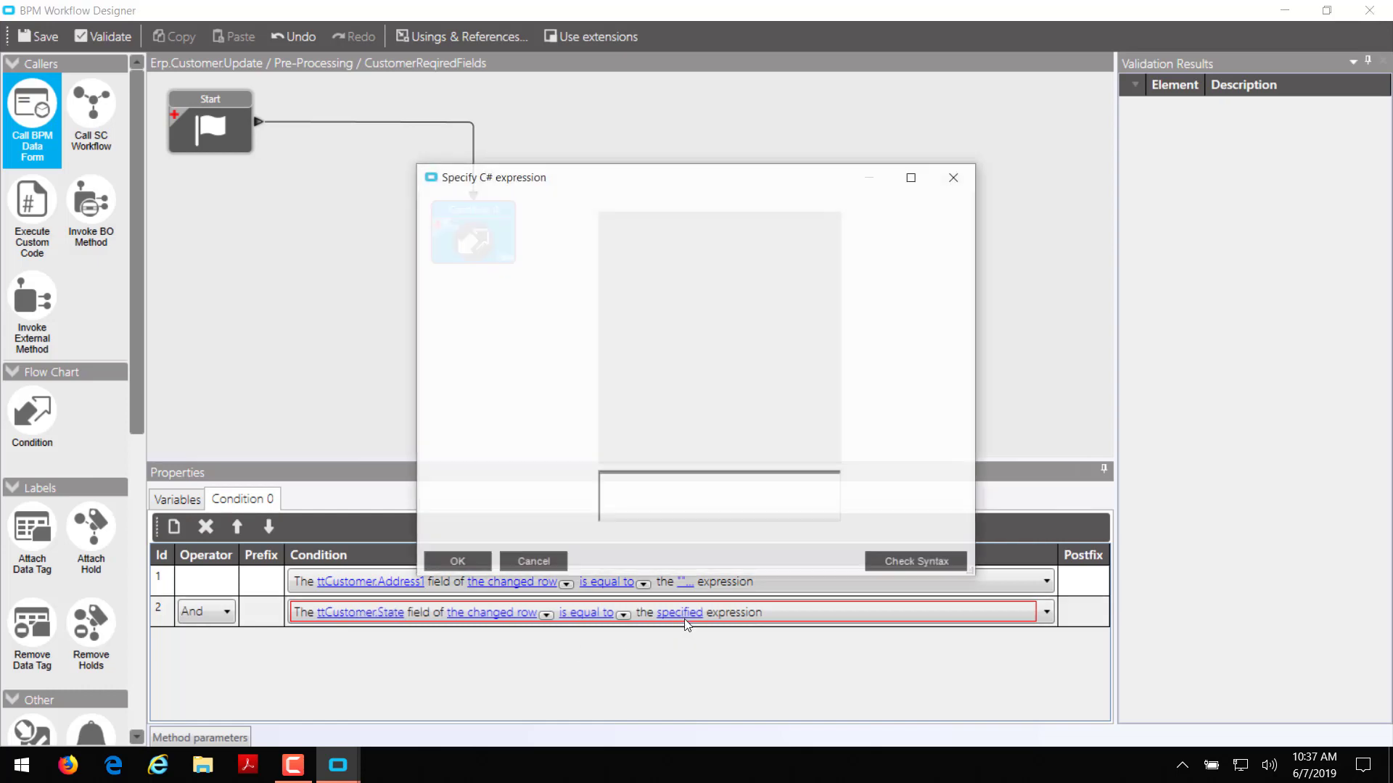
type("\"\"")
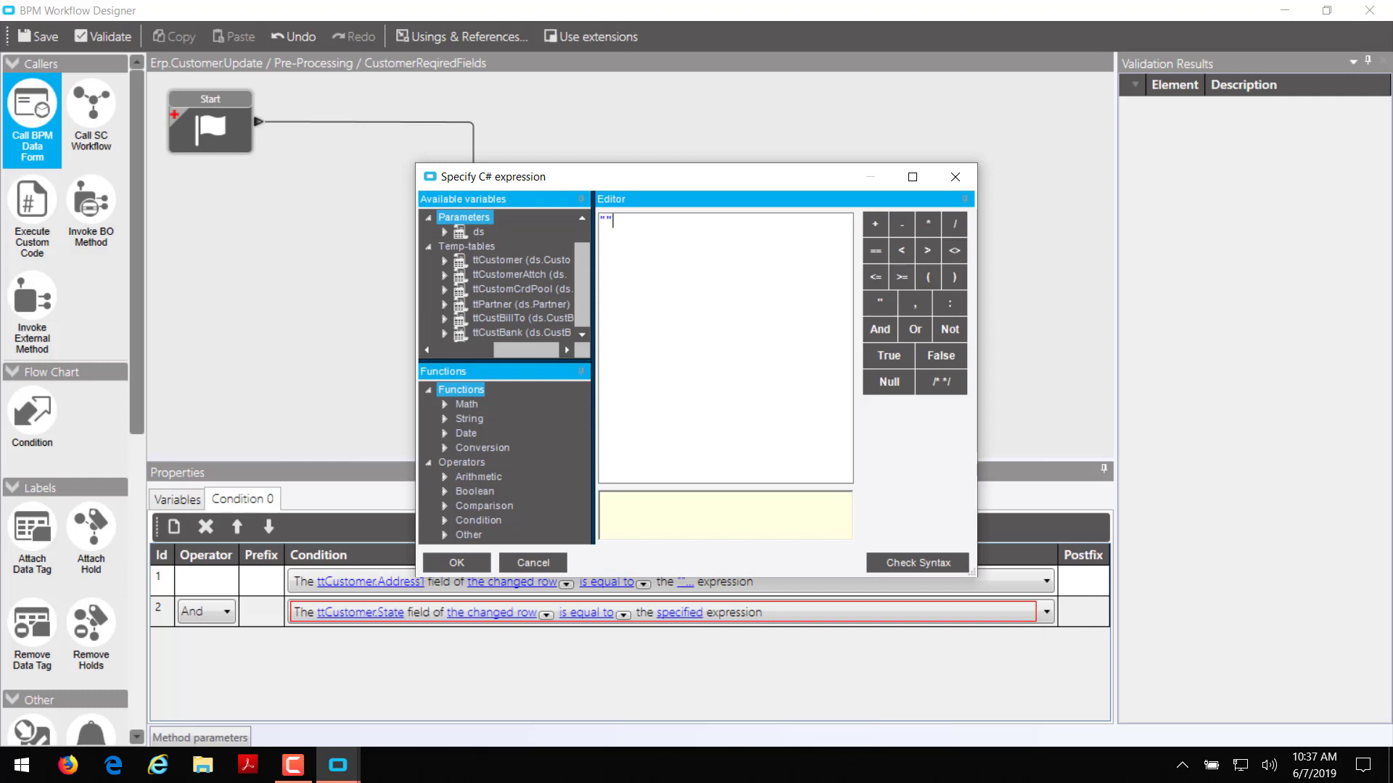
left_click(903, 564)
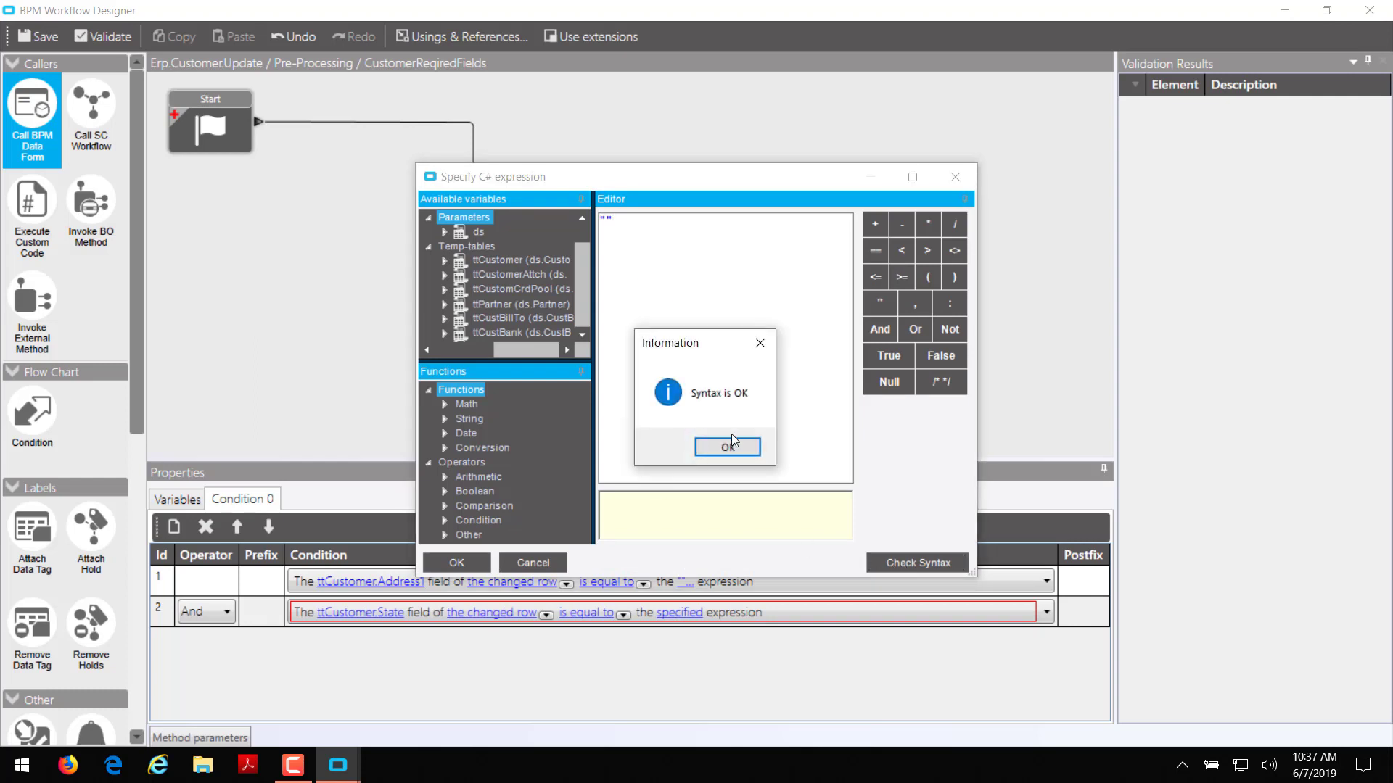
left_click(727, 448)
left_click(463, 560)
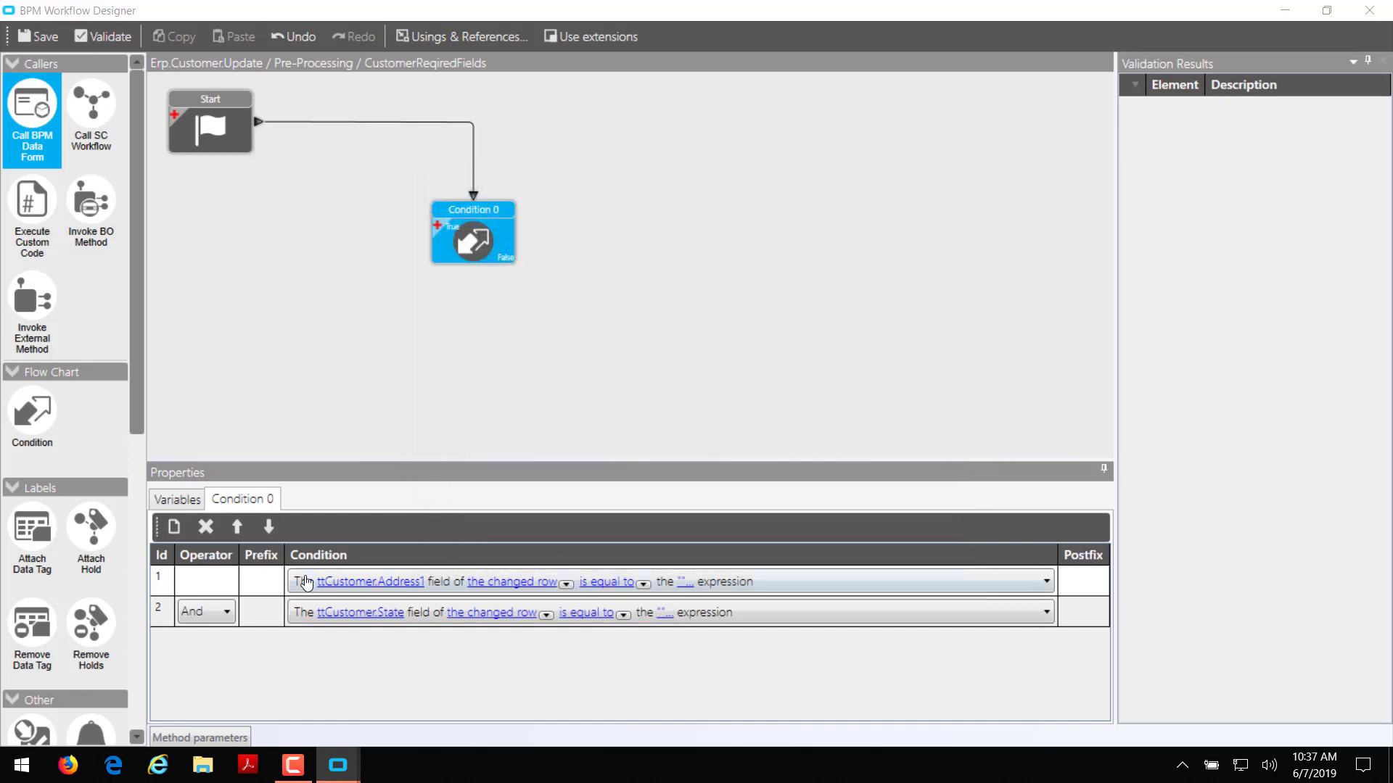
left_click(227, 612)
left_click(202, 656)
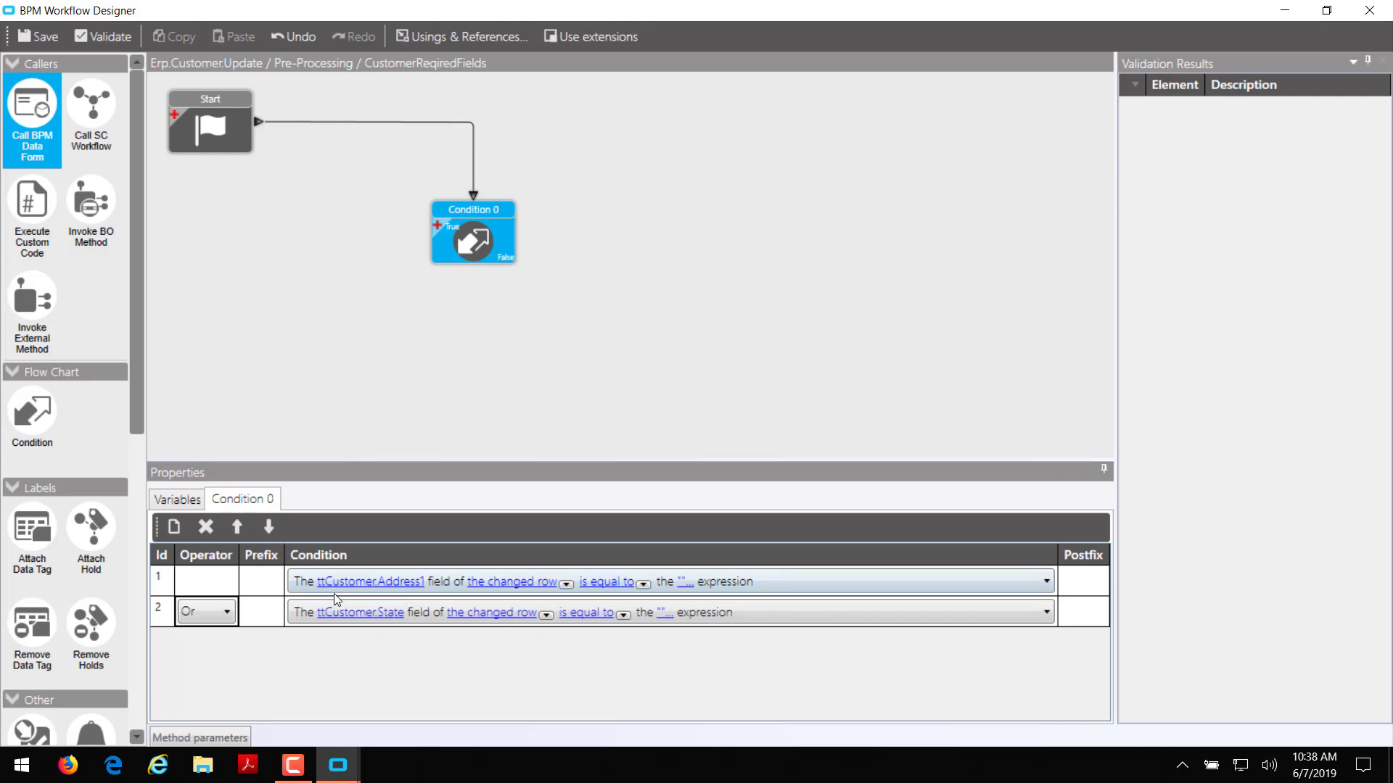
Add a third row comparing a specified field of the changed row with an expression, using ttCustomer's City field
left_click(175, 527)
left_click(849, 643)
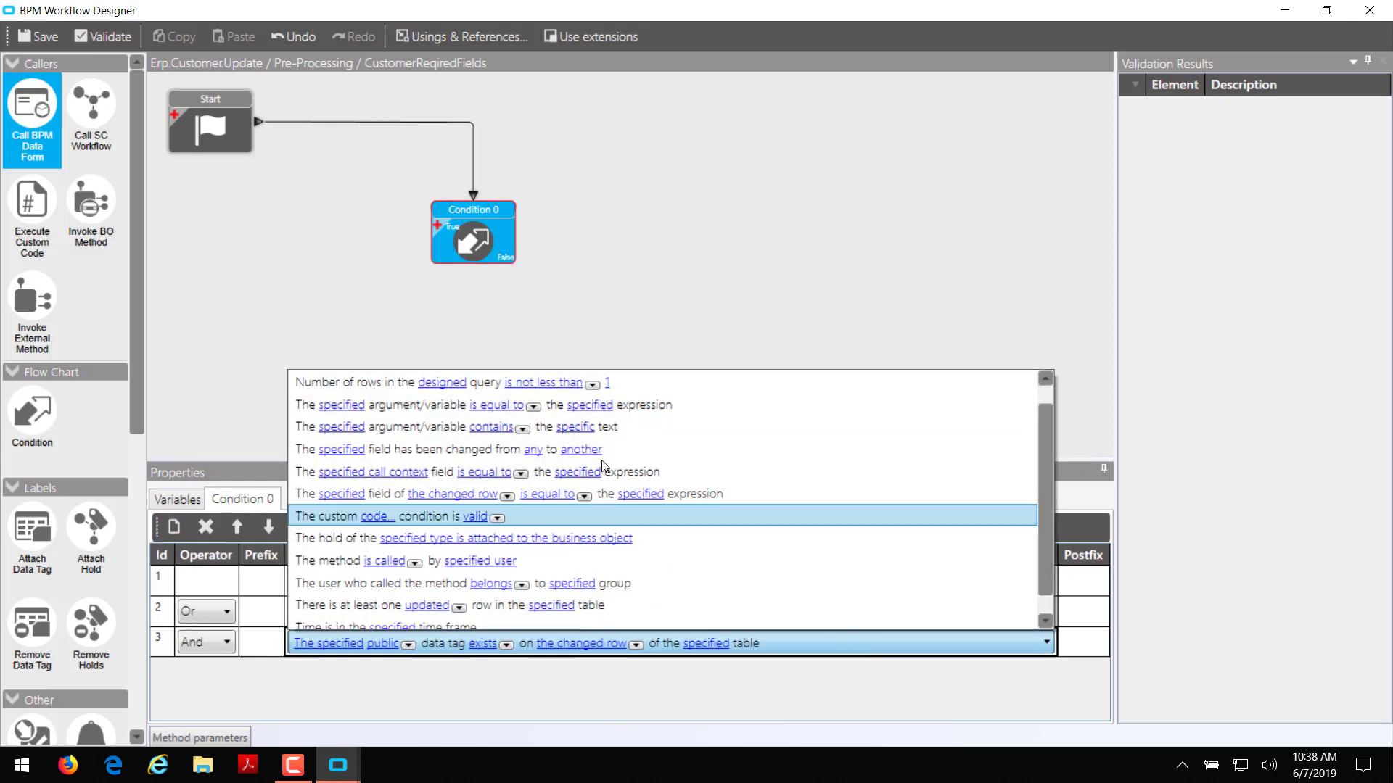
left_click(685, 494)
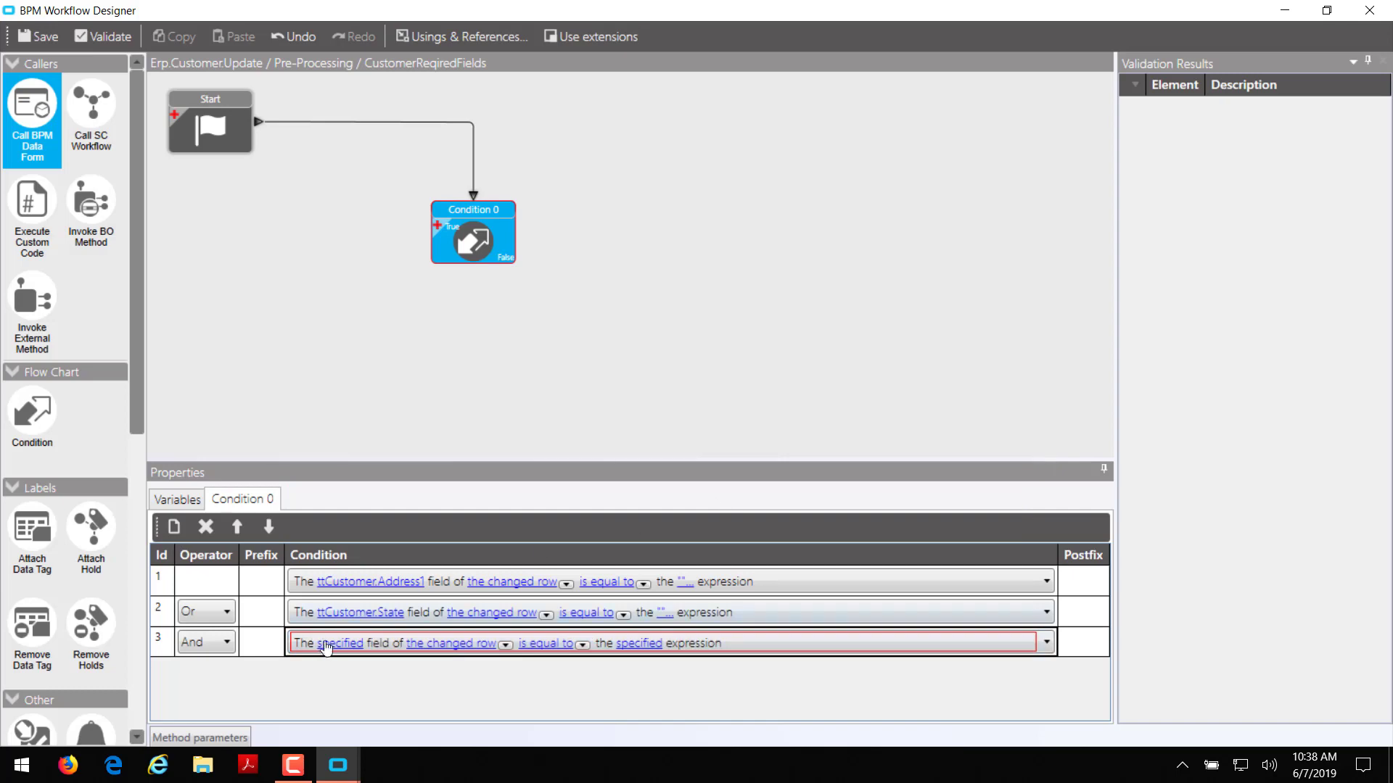
left_click(335, 644)
left_click(571, 448)
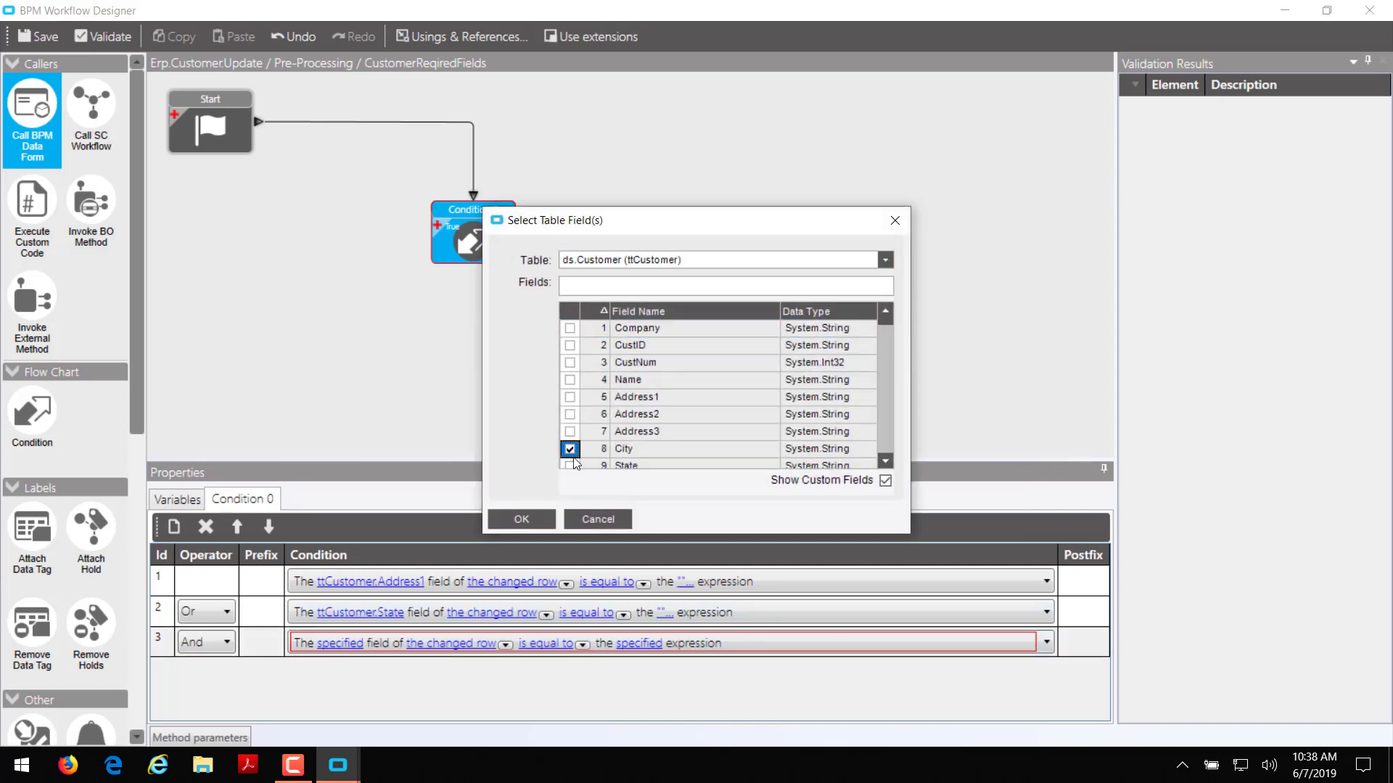
left_click(520, 519)
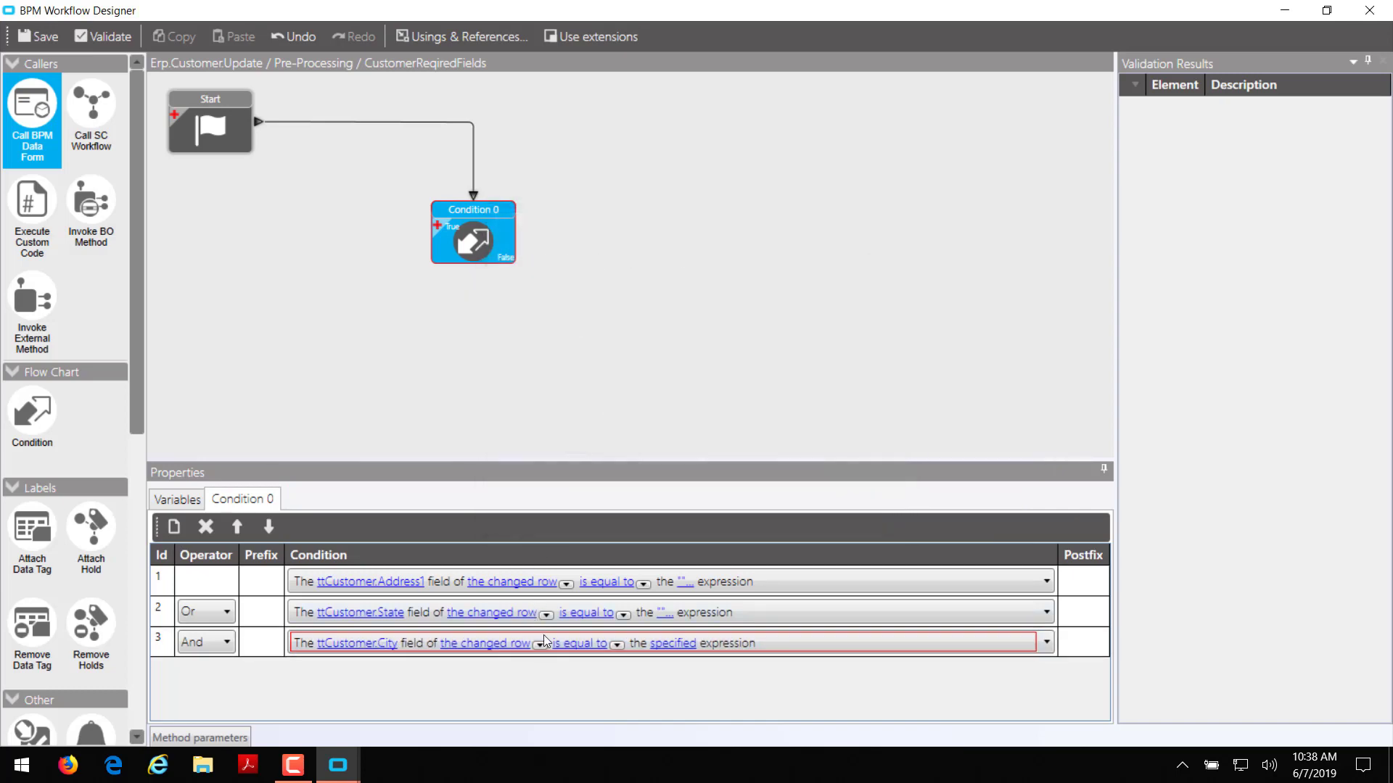
Set the City row's comparison expression to an empty string ("") and its operator to Or
left_click(672, 644)
type("\"\"")
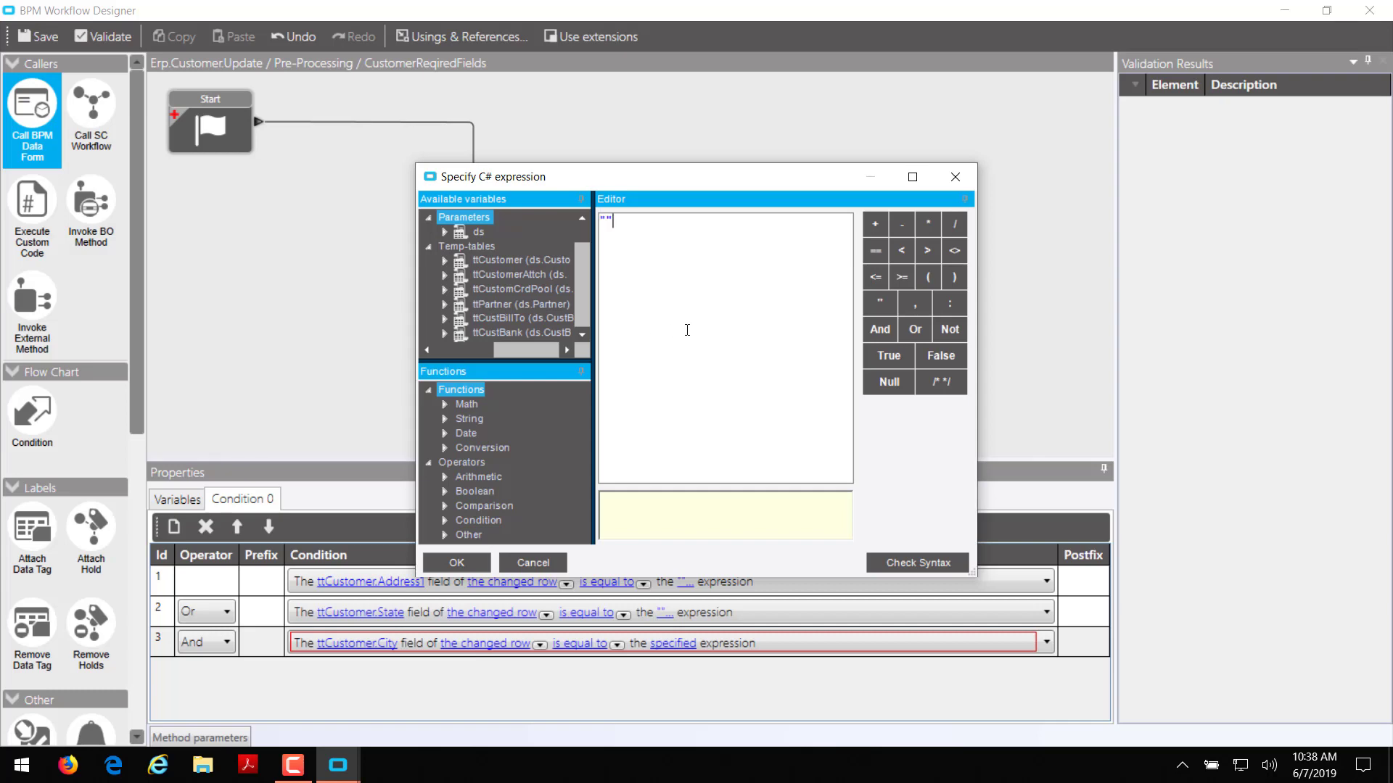
left_click(451, 563)
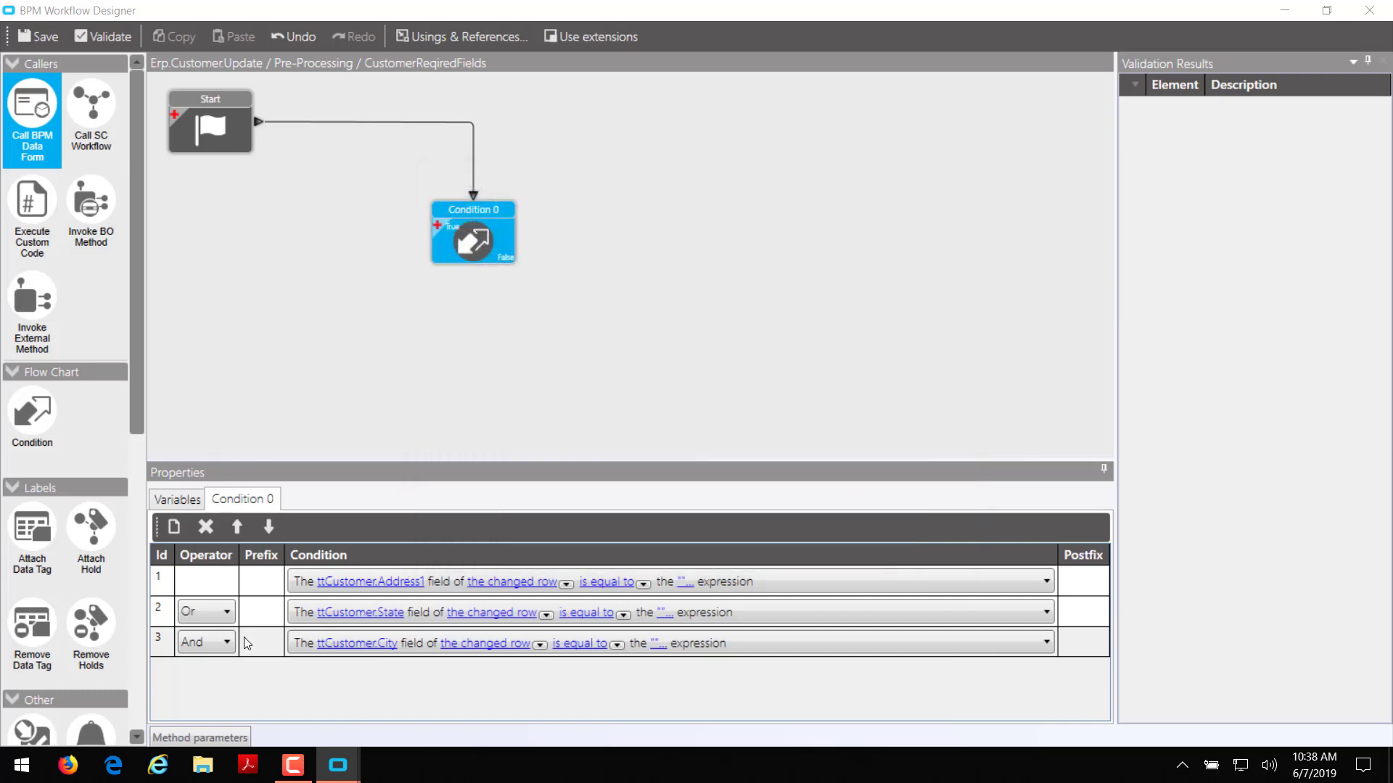
left_click(225, 643)
left_click(200, 686)
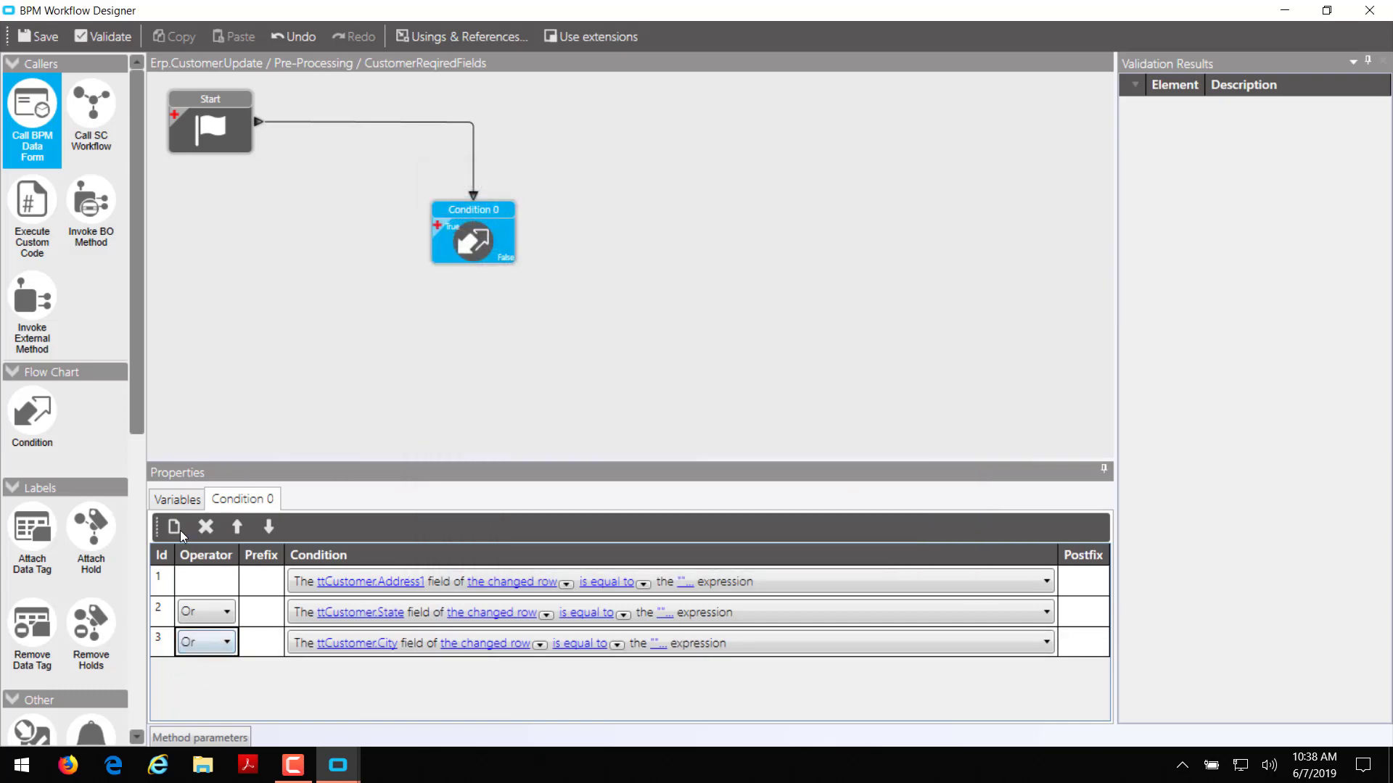
Add a fourth row comparing a specified field of the changed row with an expression, using ttCustomer's Zip field
left_click(178, 528)
left_click(800, 671)
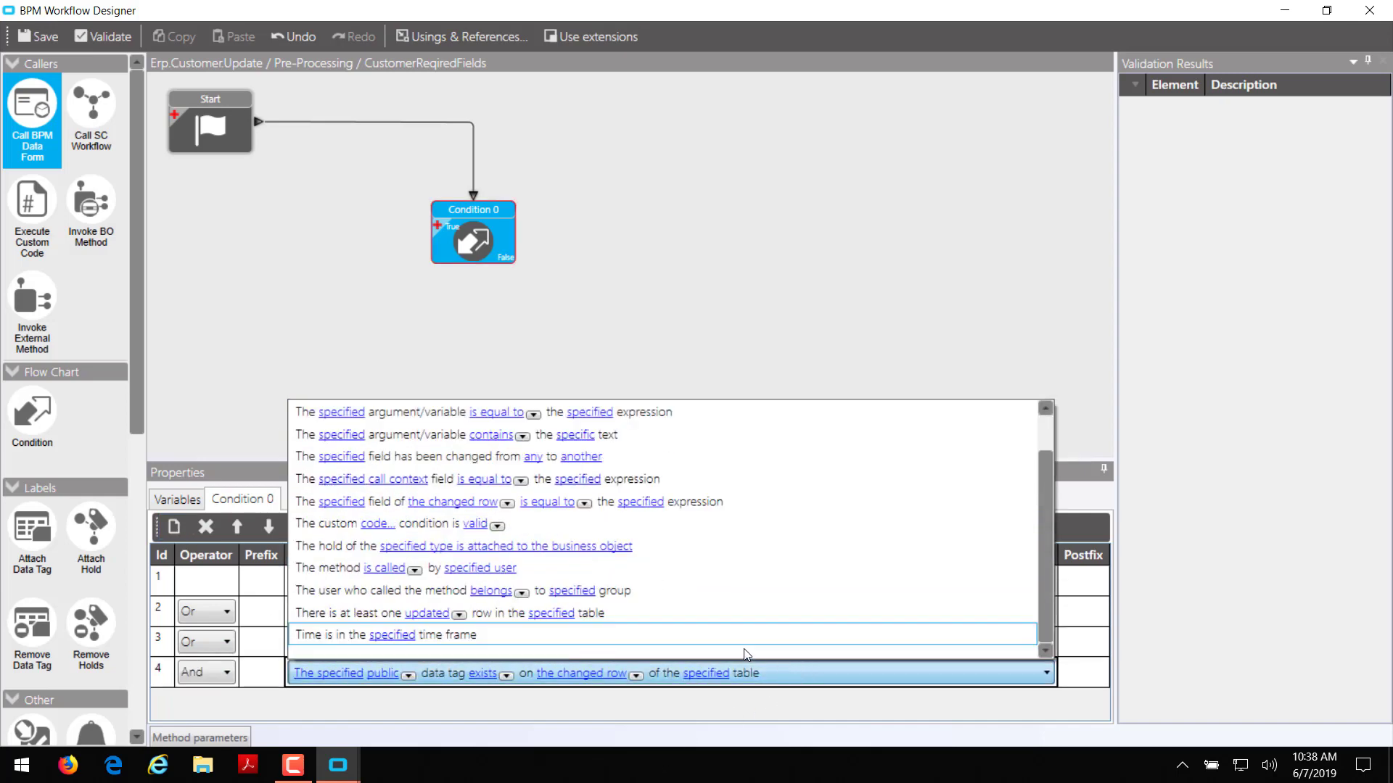
scroll(647, 494, "up", 1)
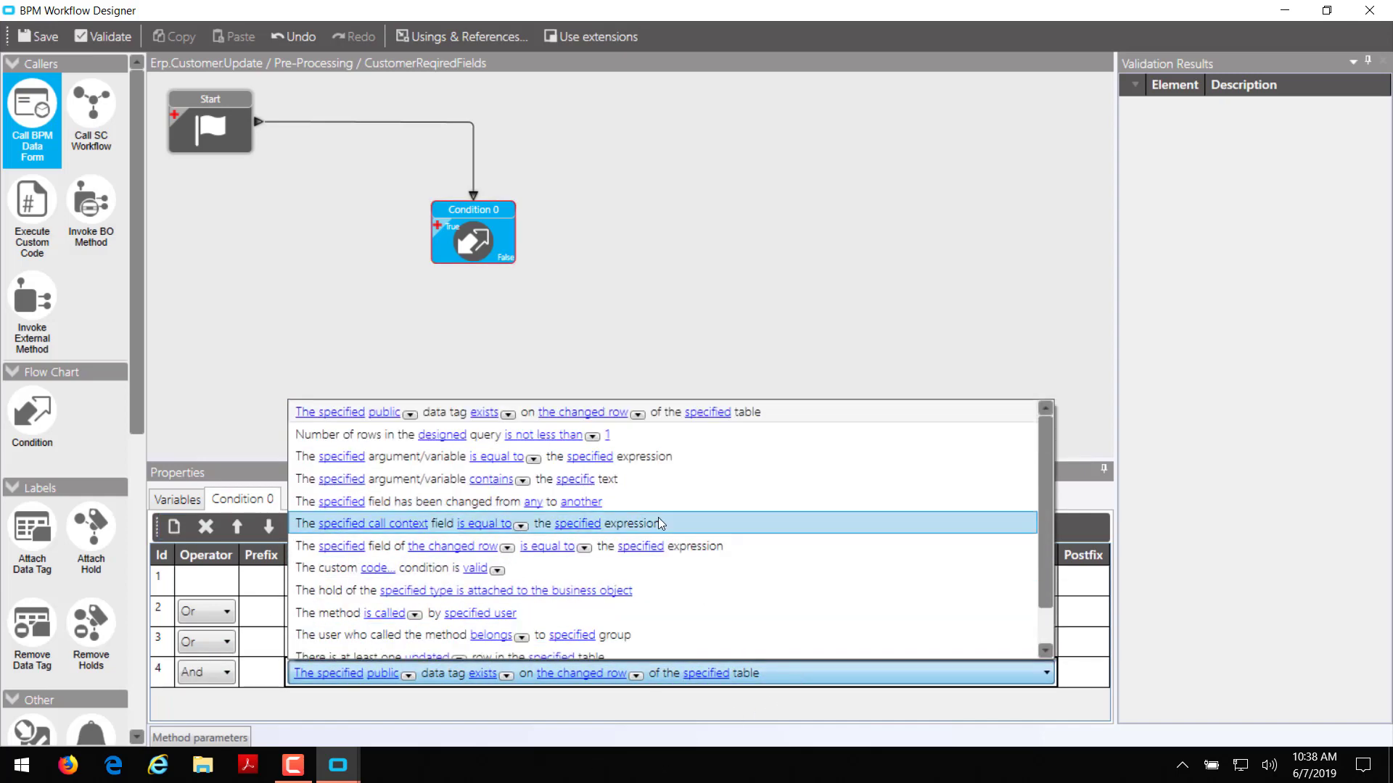
left_click(737, 543)
left_click(355, 674)
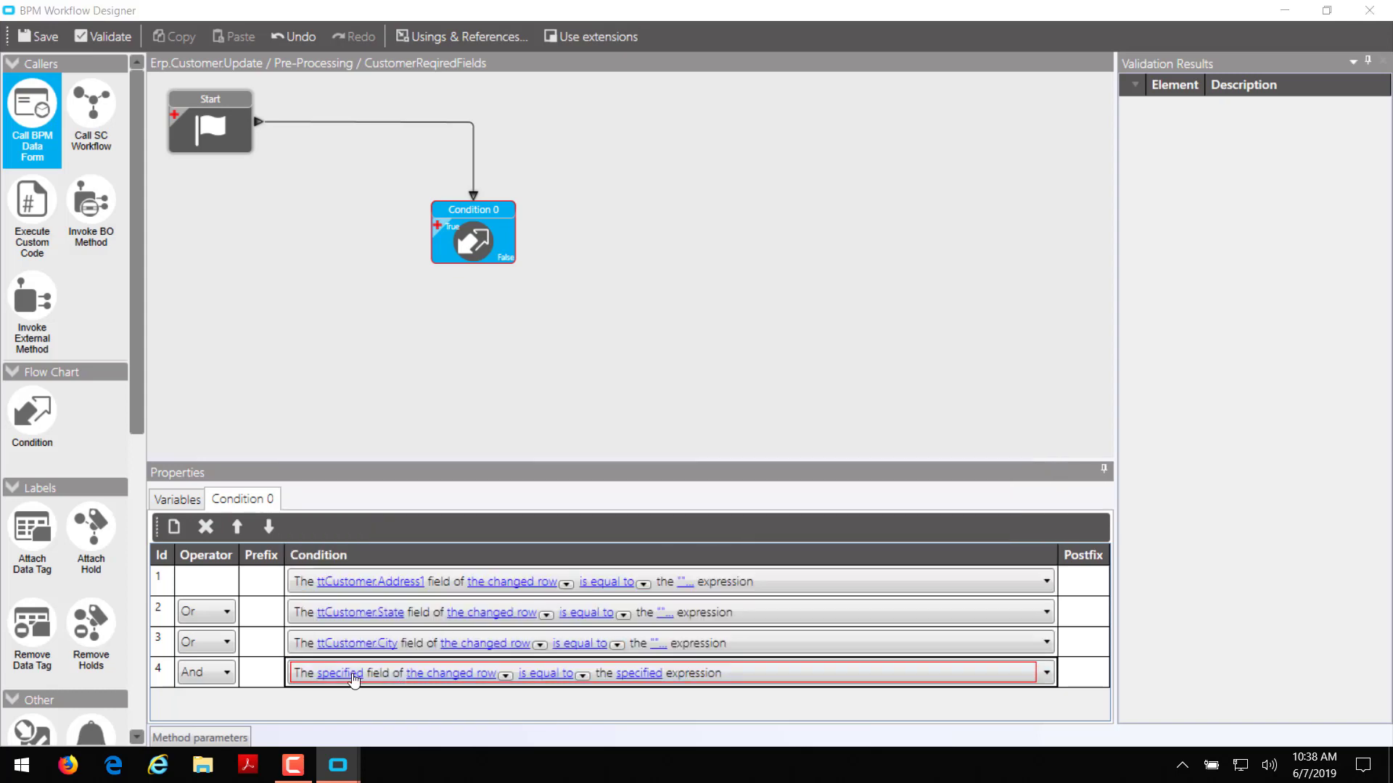
scroll(691, 447, "down", 1)
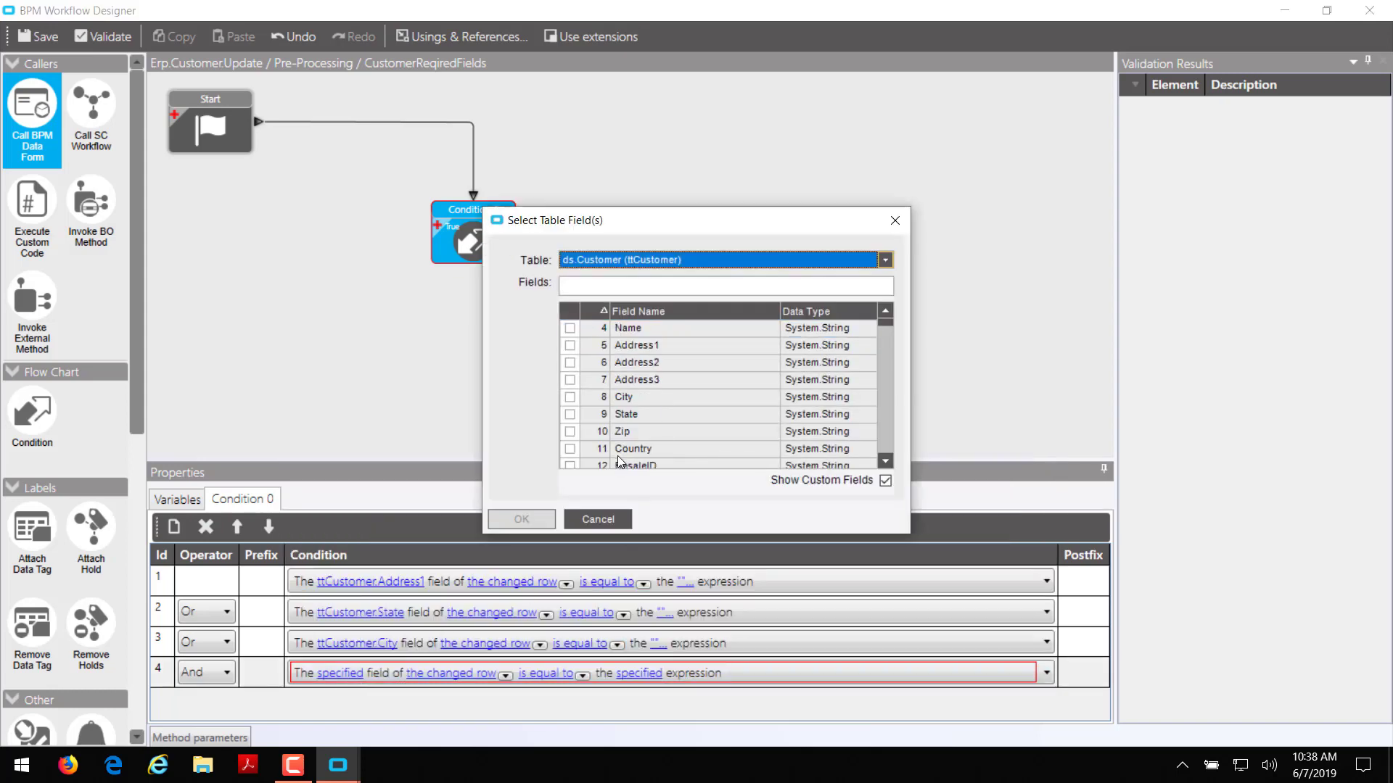
left_click(569, 431)
left_click(538, 518)
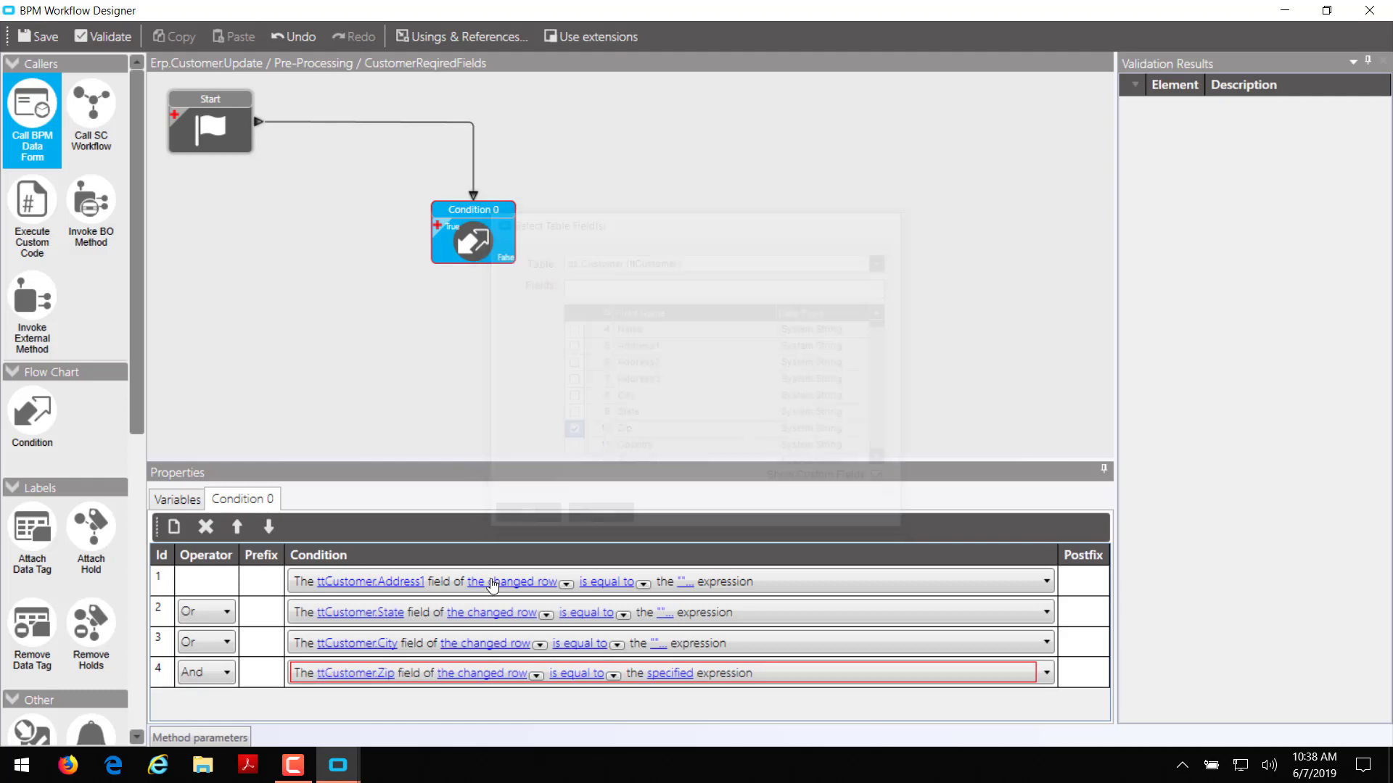
Set the Zip row's comparison expression to an empty string ("") and its operator to Or
left_click(664, 674)
type("\"\"")
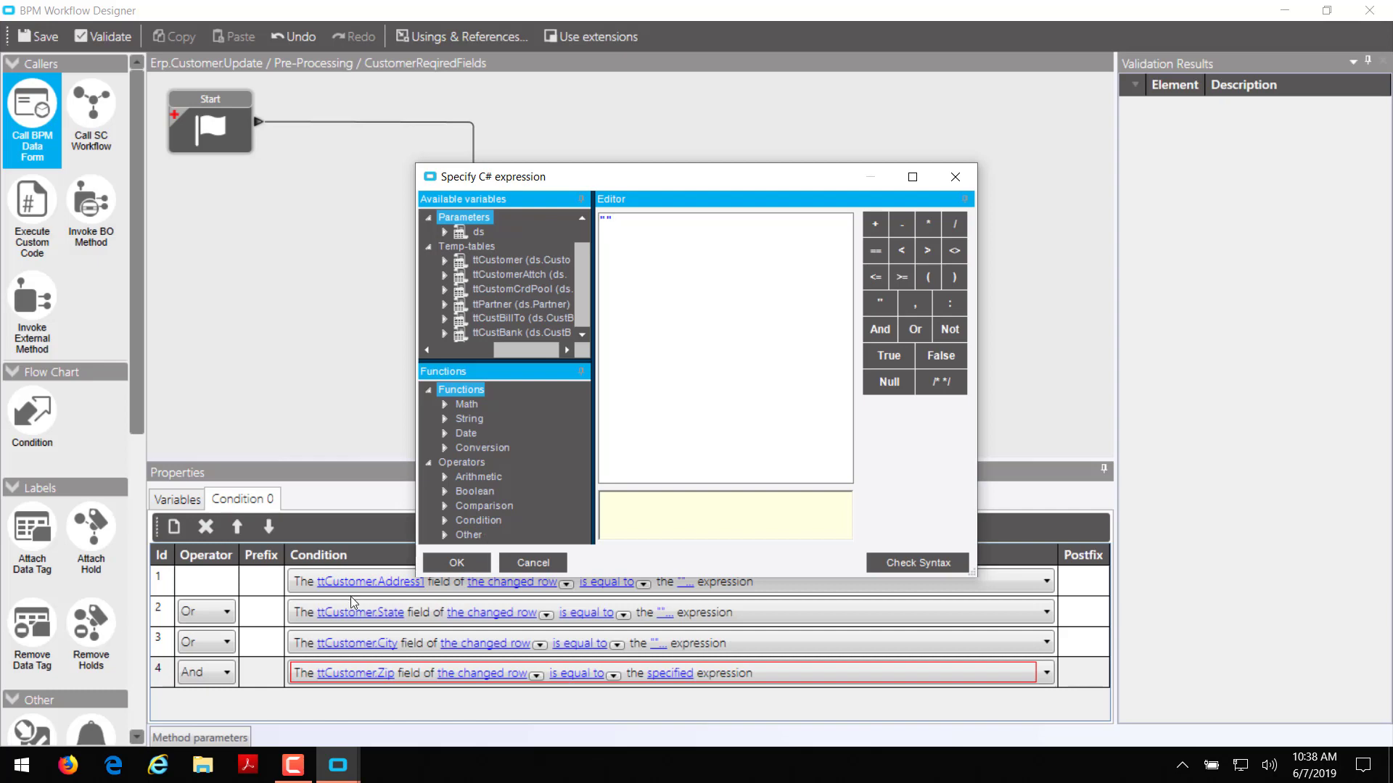
left_click(459, 561)
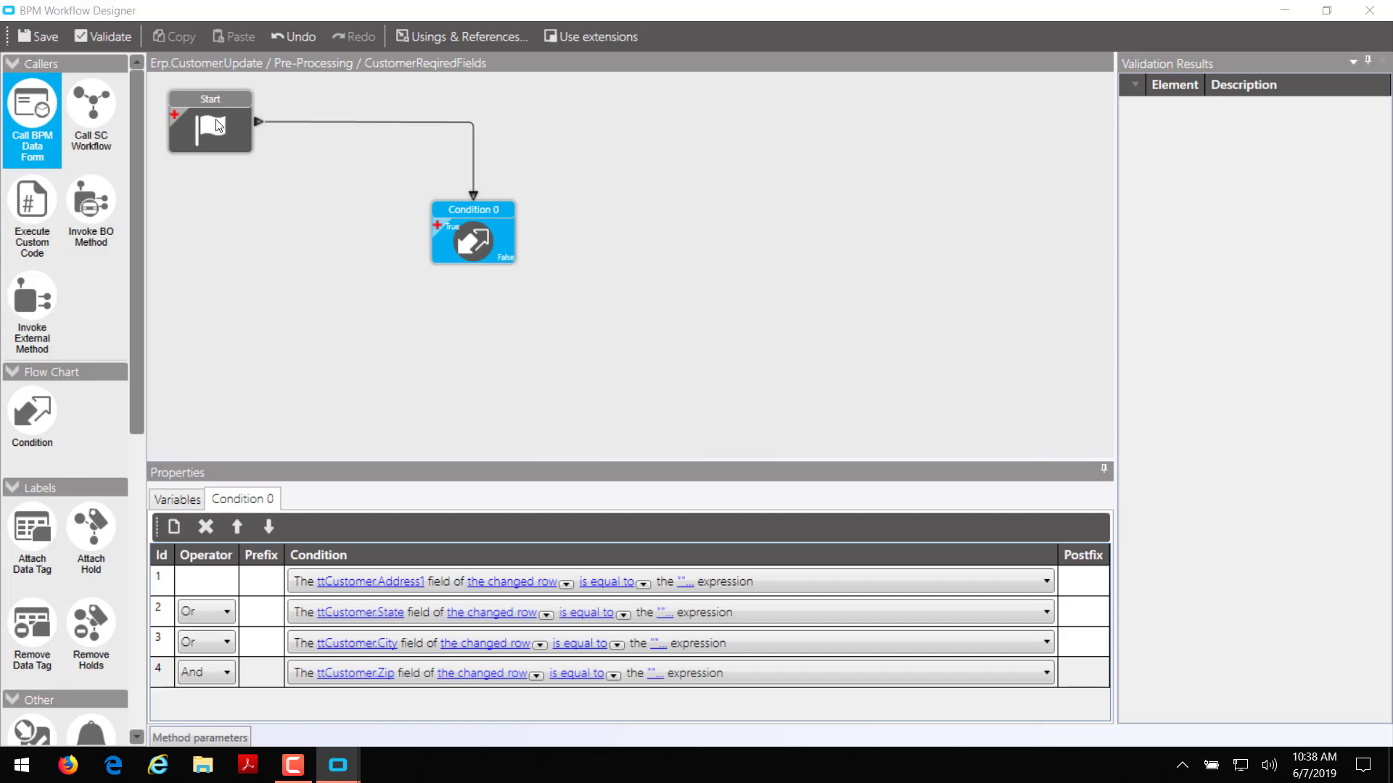
left_click(205, 672)
left_click(205, 673)
left_click(206, 716)
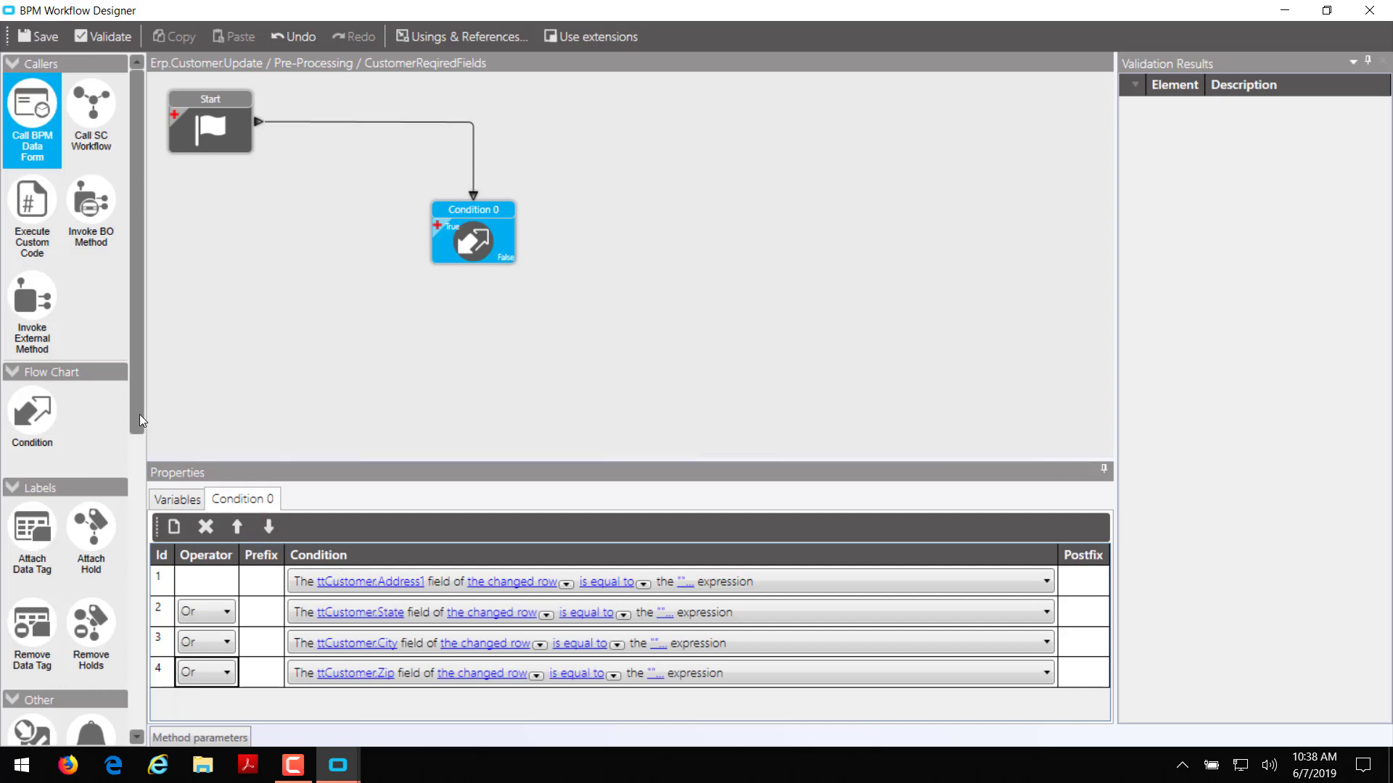
Add a Raise Exception action beside Condition 0 and connect the condition's True output to it
left_click_drag(139, 415, 140, 674)
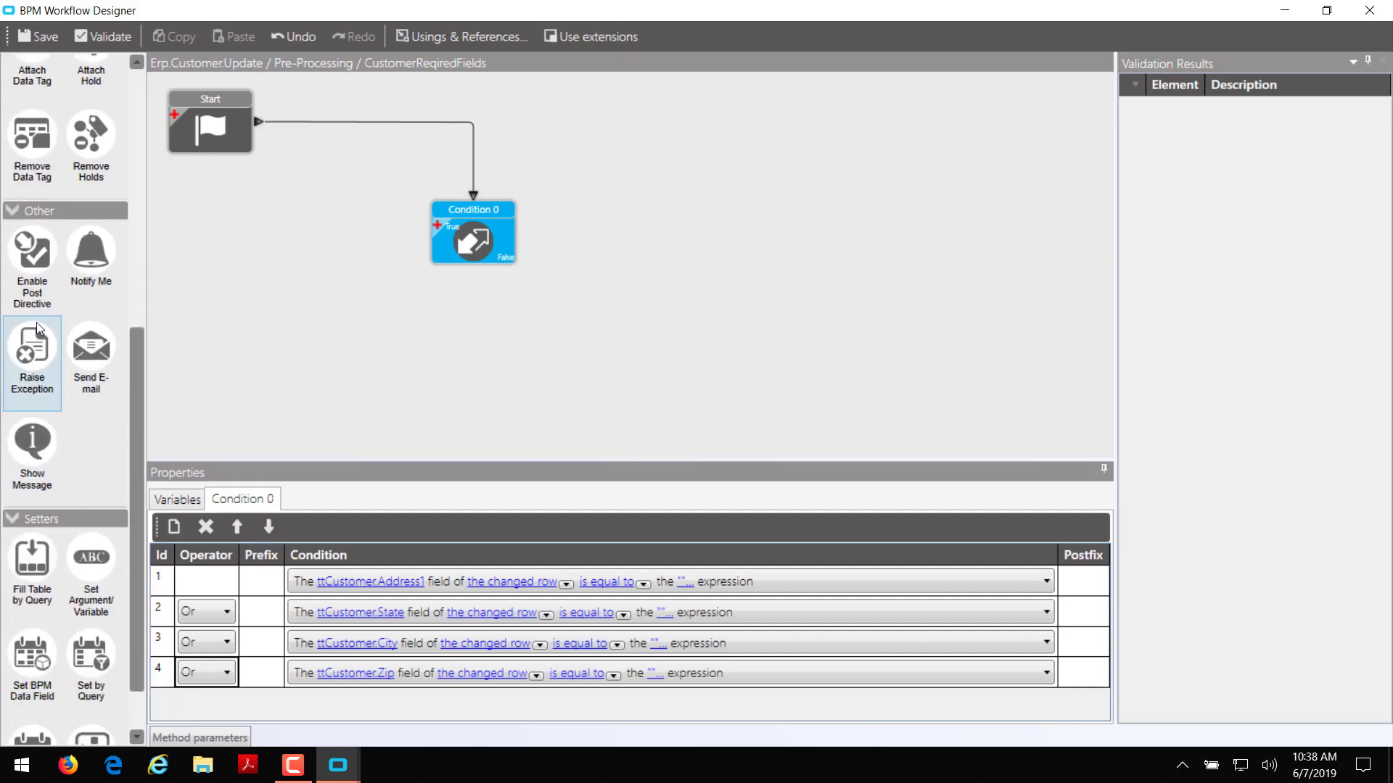
left_click_drag(36, 322, 225, 198)
left_click(468, 246)
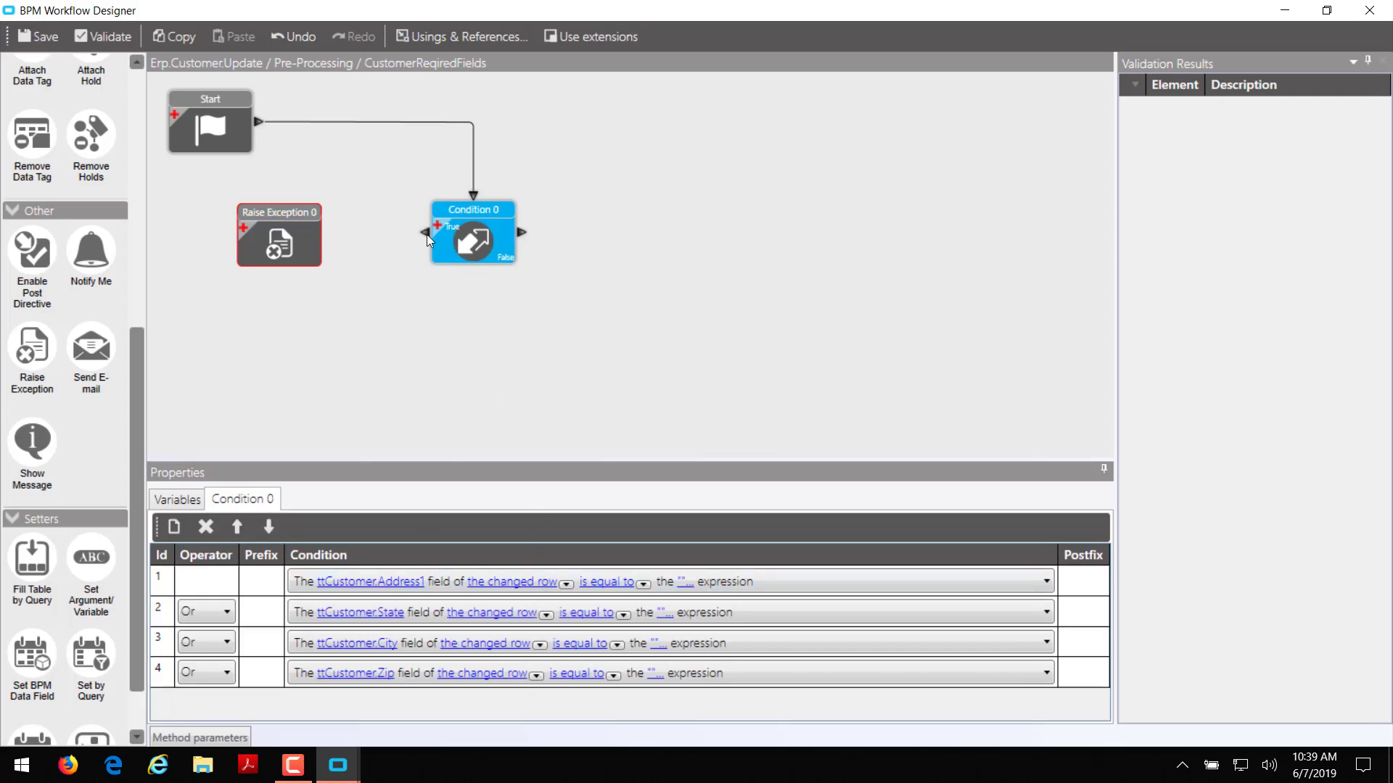
left_click_drag(426, 233, 319, 234)
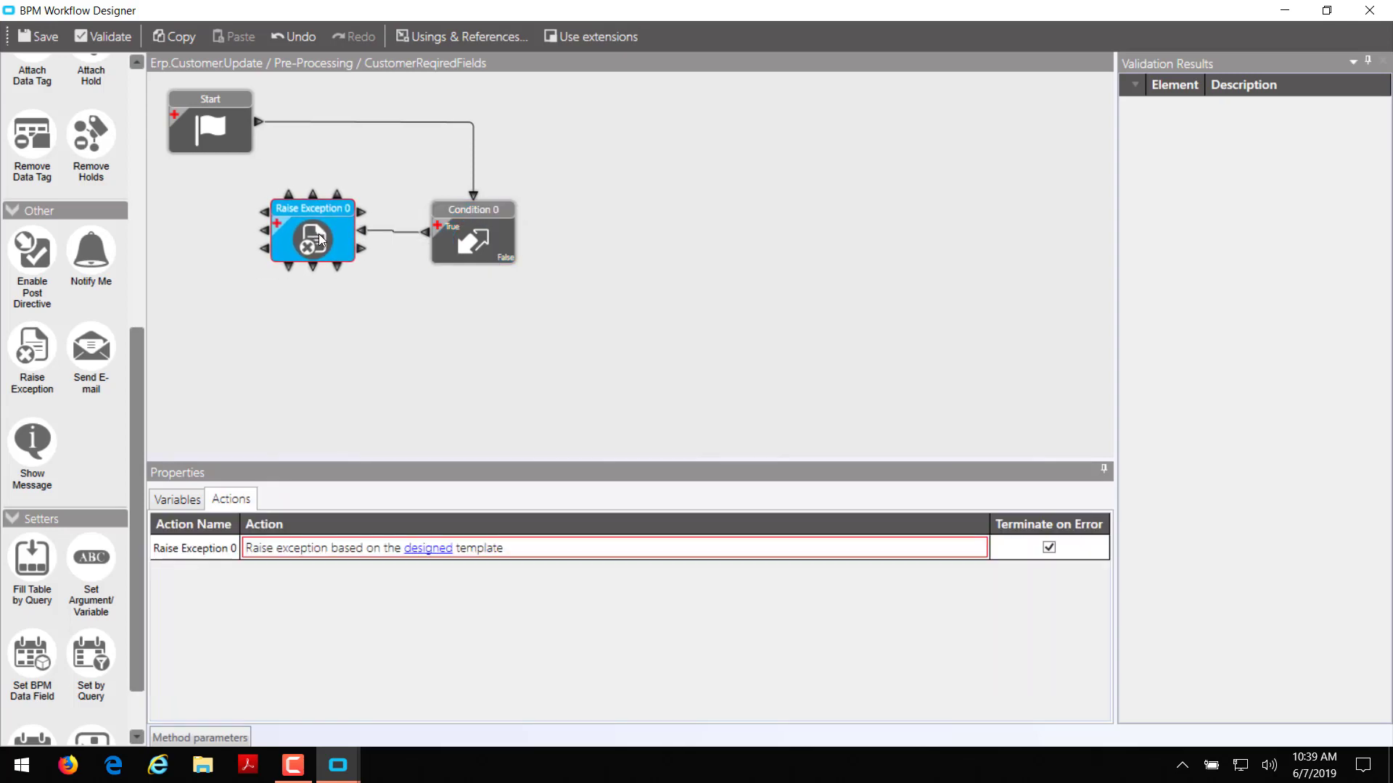
Open the Raise Exception action's designed template and name it "Fields Required"
left_click(426, 550)
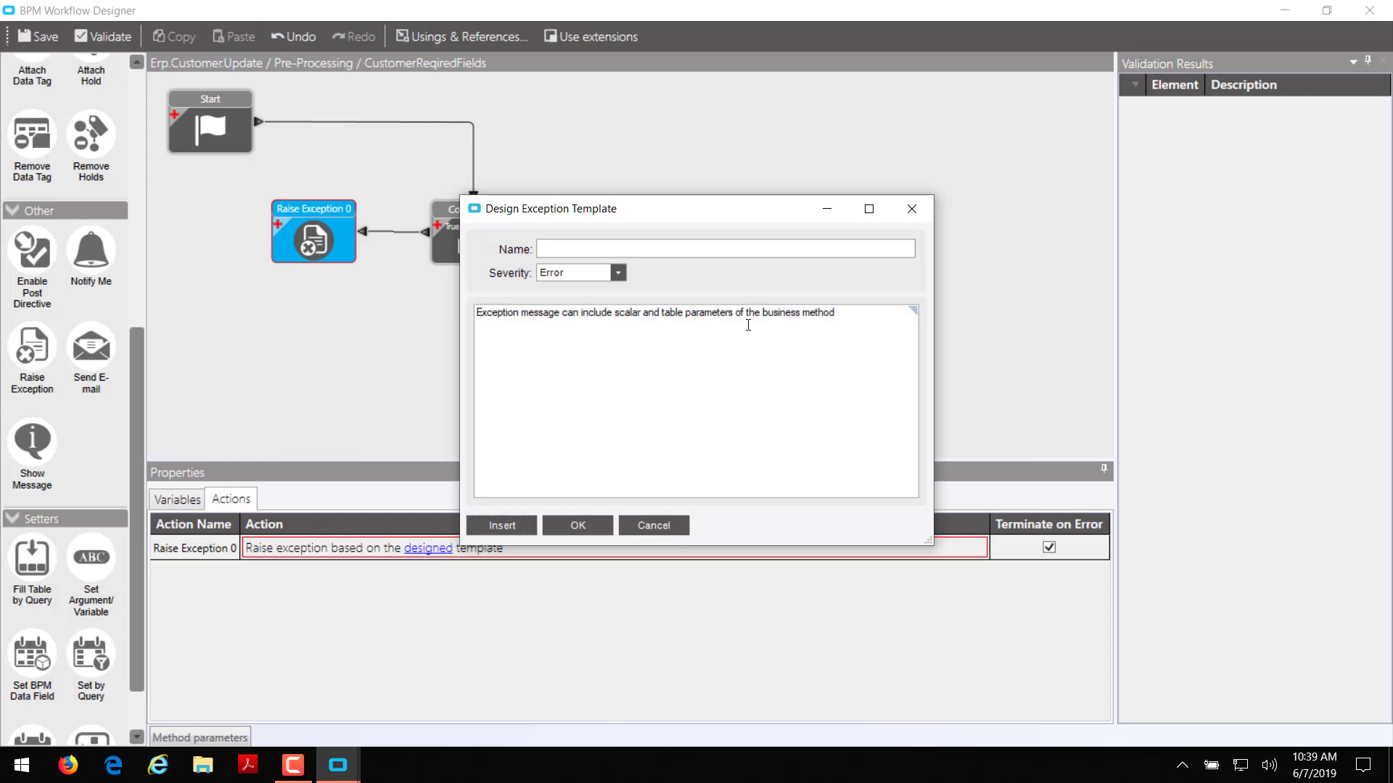
left_click(708, 249)
type("field")
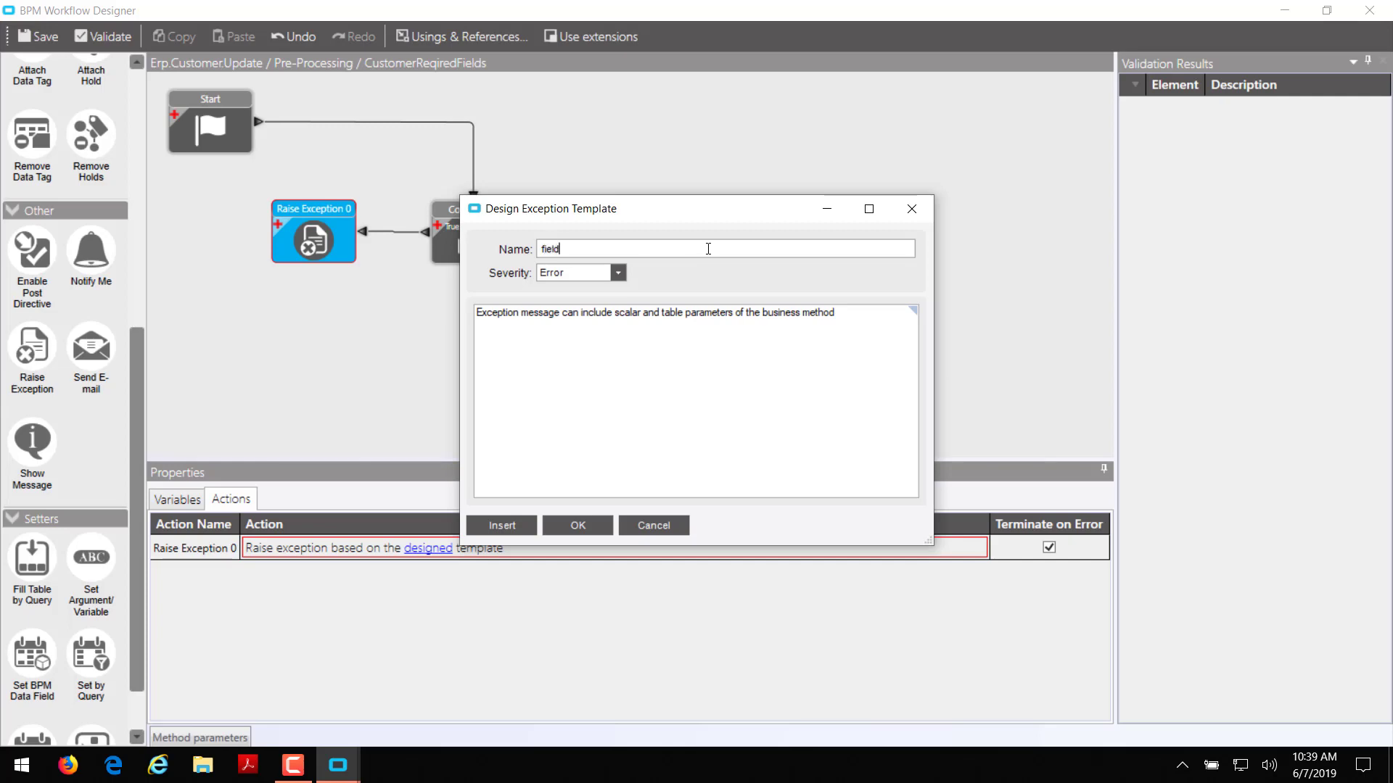
key("ctrl+a")
type("Fields Req")
type("ire")
key("BackSpace")
key("BackSpace")
key("BackSpace")
type("uui")
key("BackSpace")
key("BackSpace")
type("ired")
Replace the exception message with "You must fill out the address, city, state, and zip fields" and accept the template
key("Tab")
key("Tab")
key("ctrl+a")
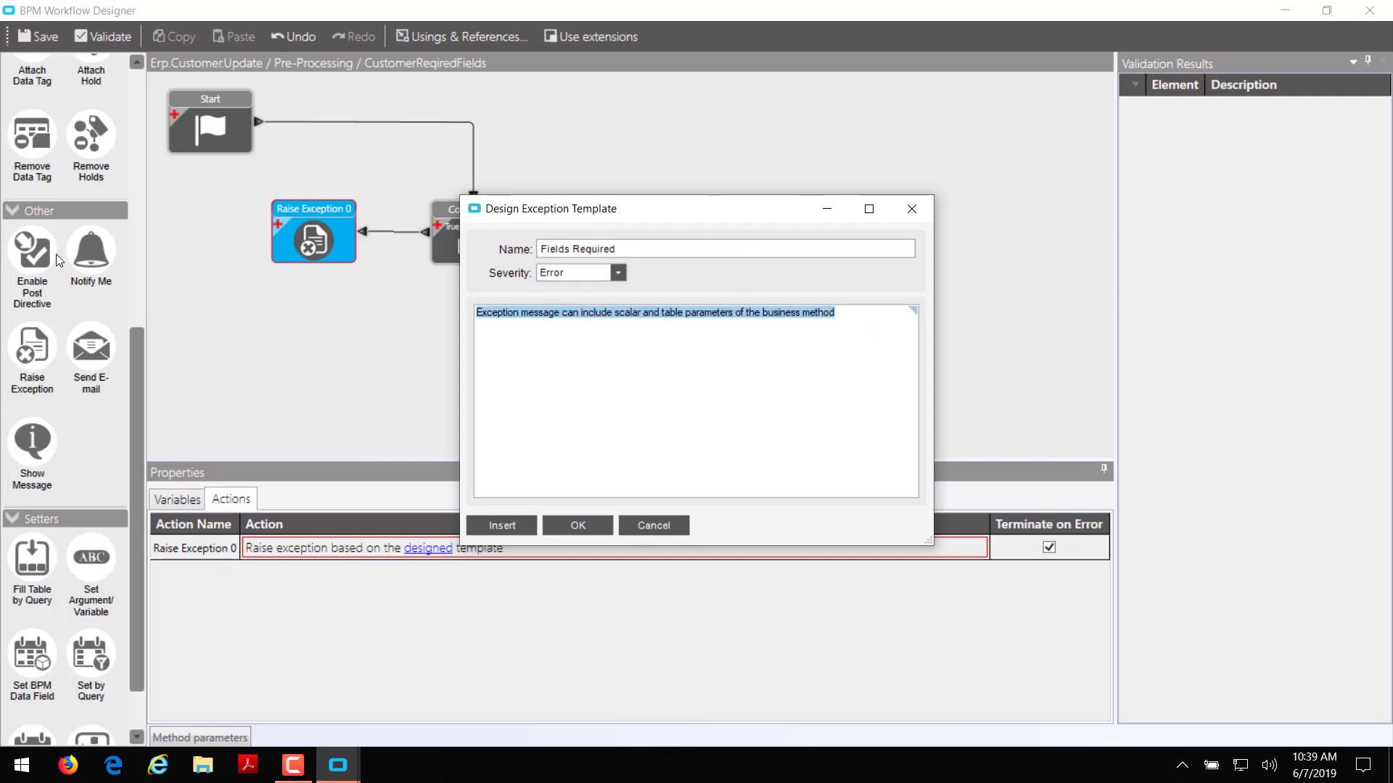
key("BackSpace")
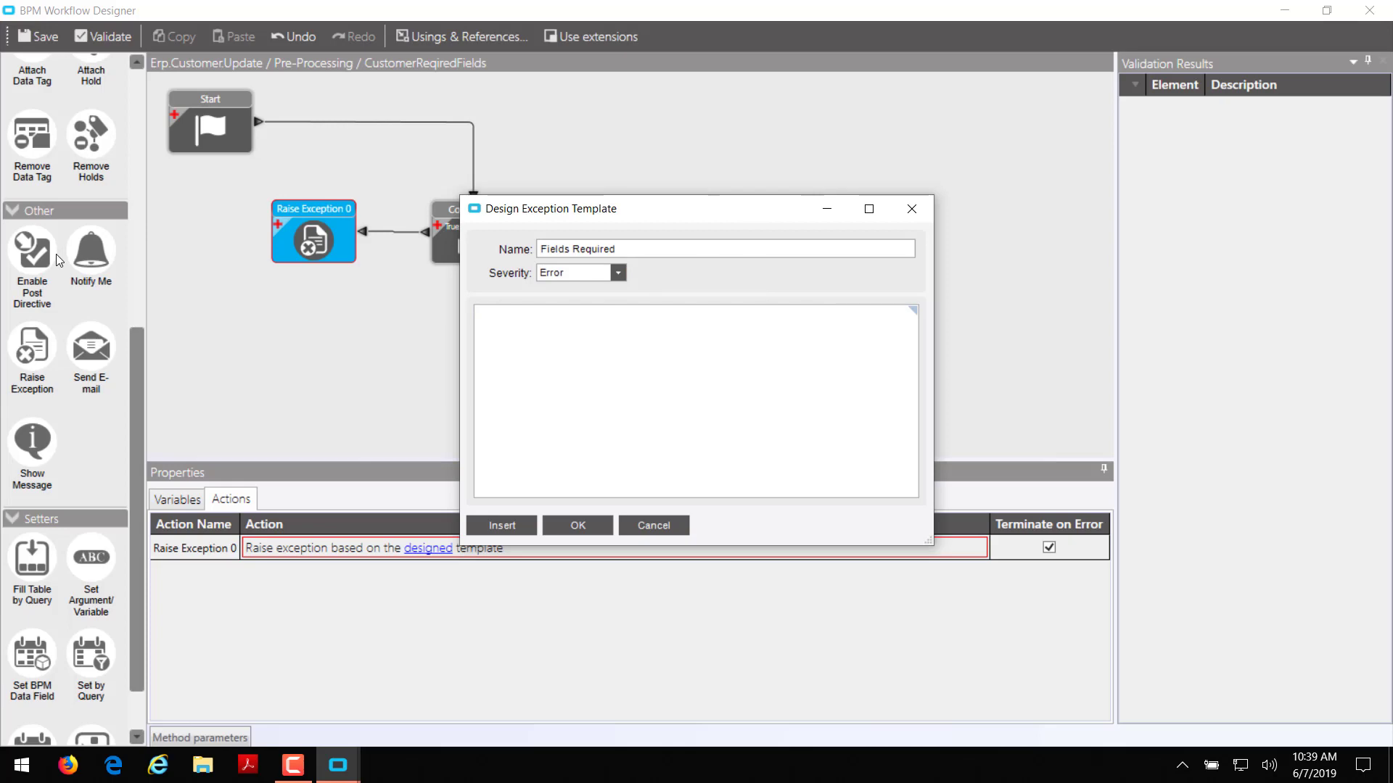
type("You must fill out te i")
key("BackSpace")
key("BackSpace")
key("BackSpace")
key("BackSpace")
type("he address, ci")
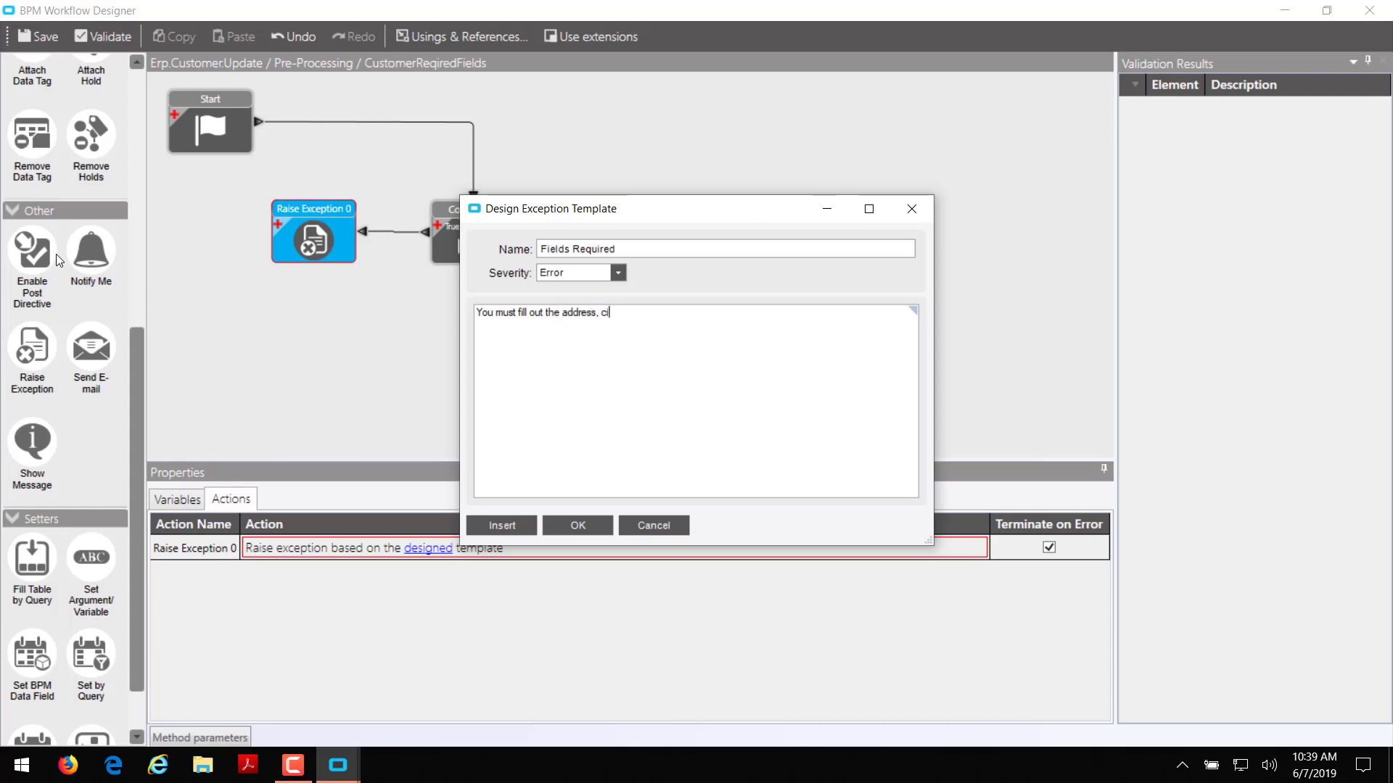
type("ty, state, and zip fields")
left_click(598, 526)
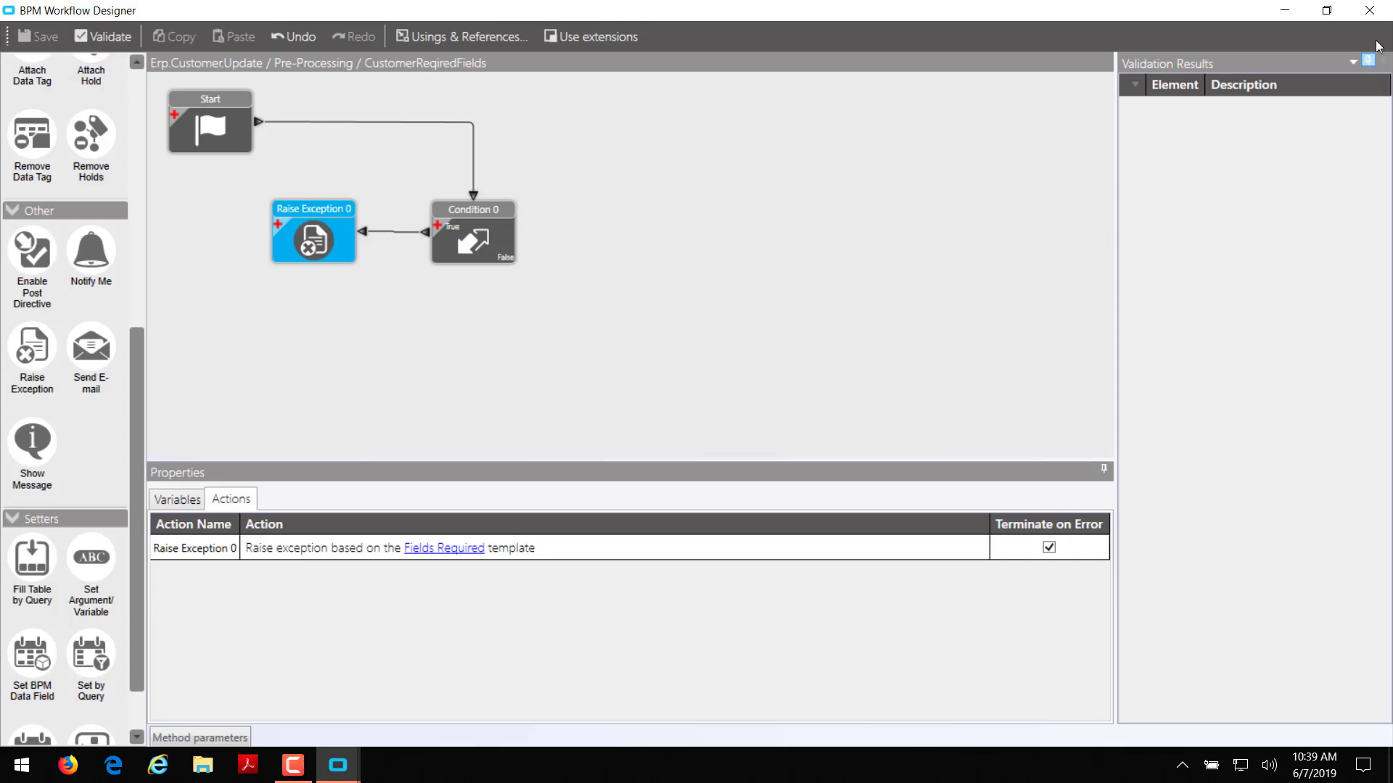
Close the workflow designer, then enable the CustomerReqiredFields directive and save it
left_click(1369, 11)
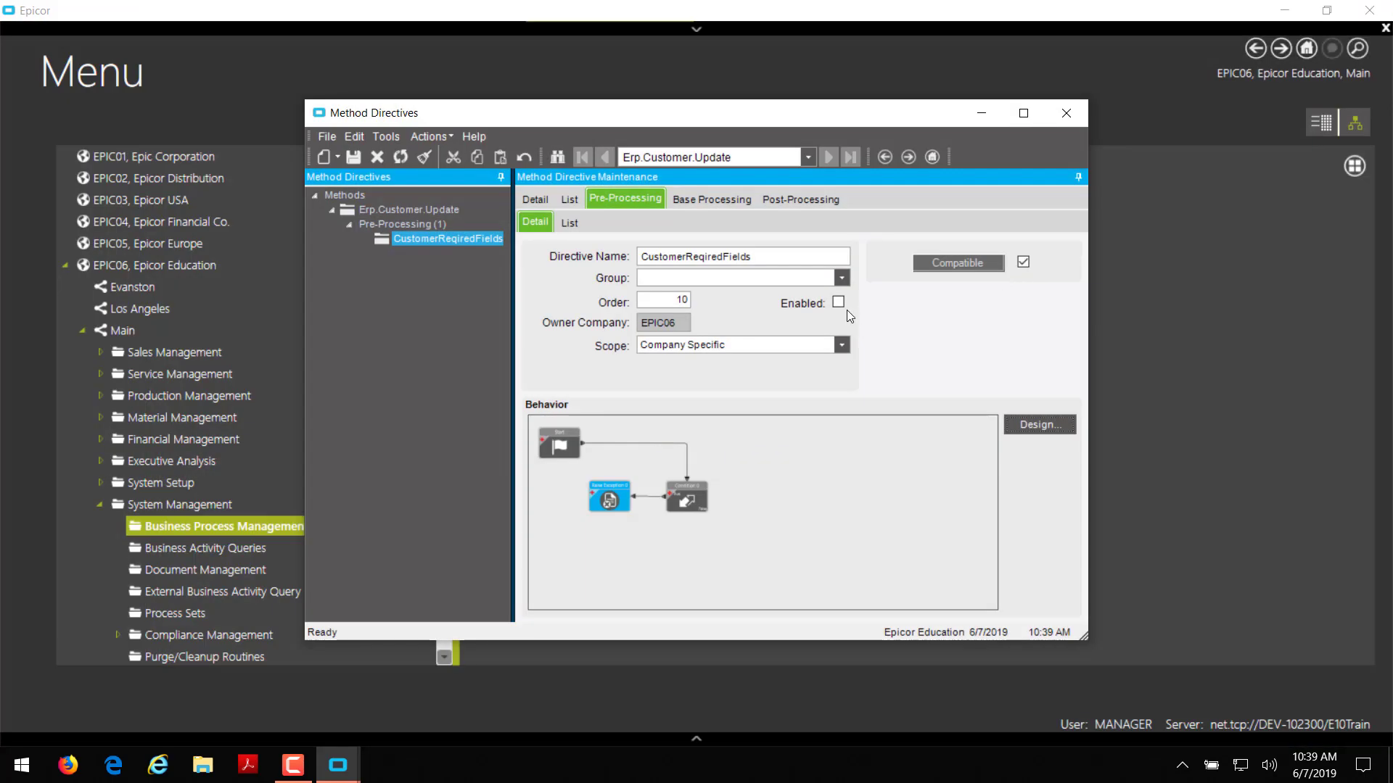
left_click(844, 305)
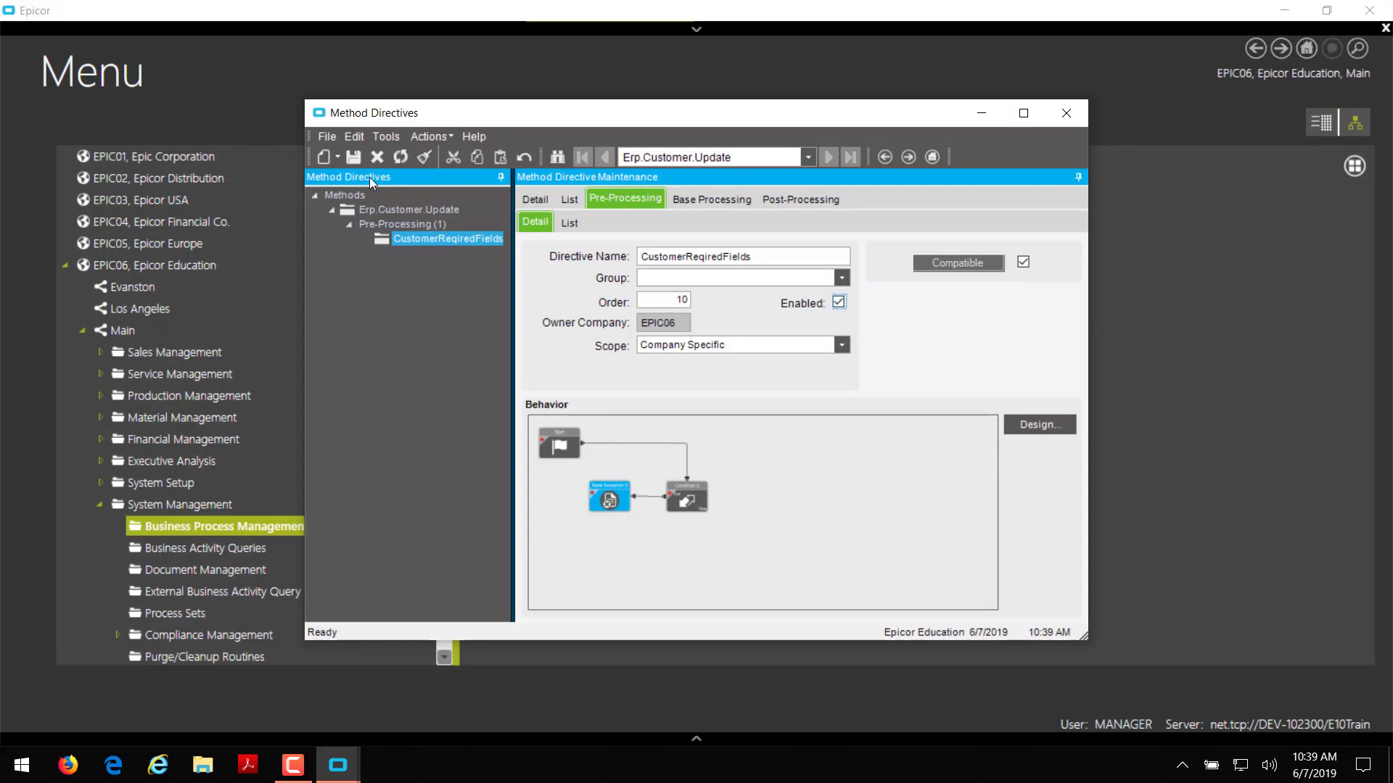
left_click(354, 159)
Move the Method Directives window aside and bring the main menu to the front
left_click_drag(438, 117, 559, 123)
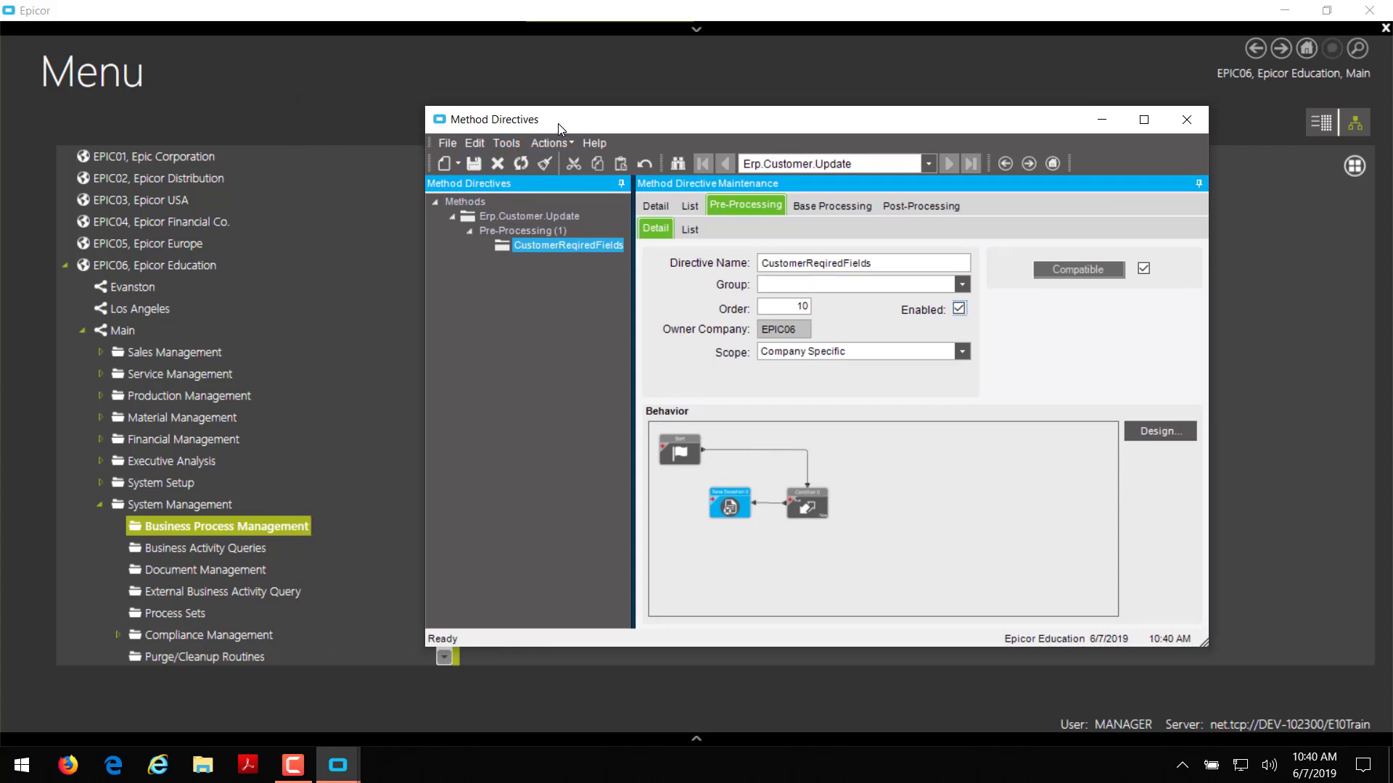
left_click(402, 107)
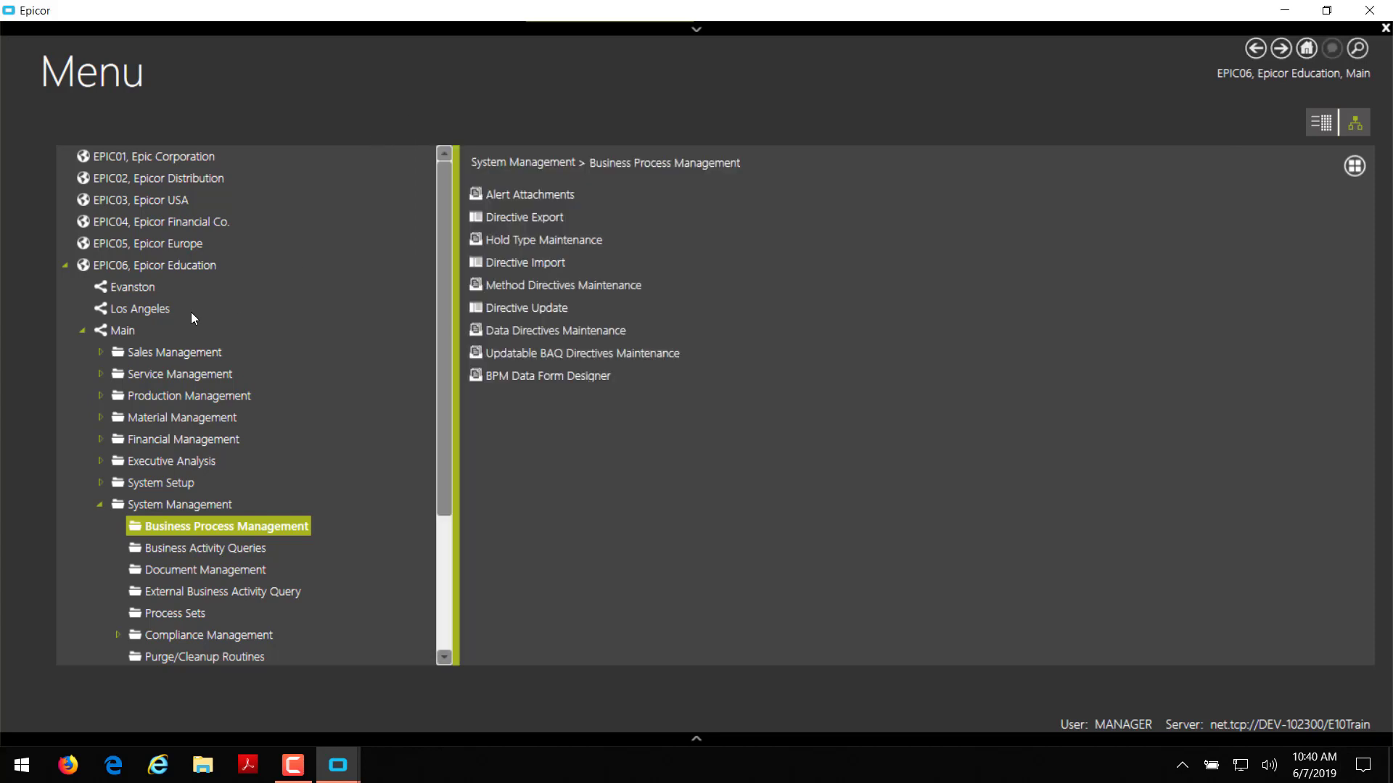
Open Customer Maintenance from the Order Management setup programs under Sales Management
left_click(102, 353)
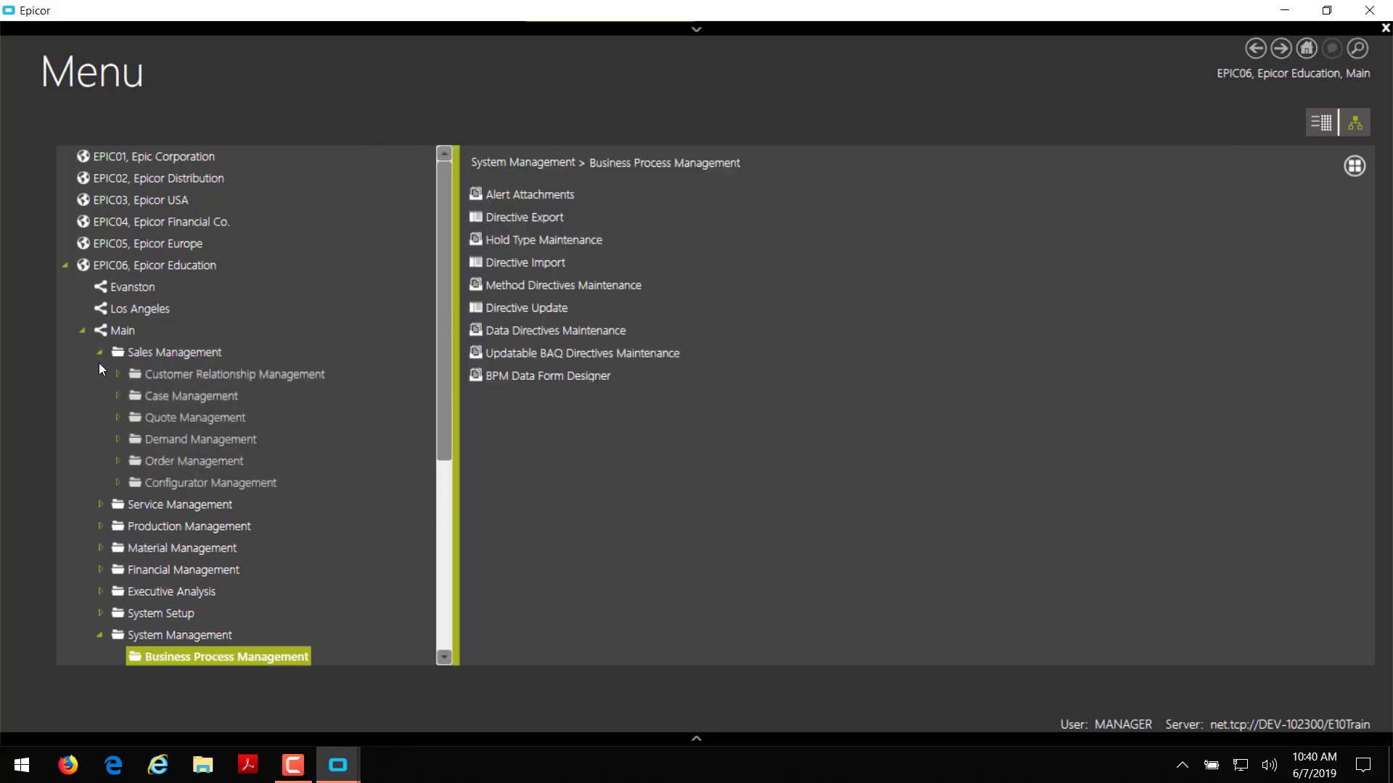
left_click(119, 462)
left_click(171, 491)
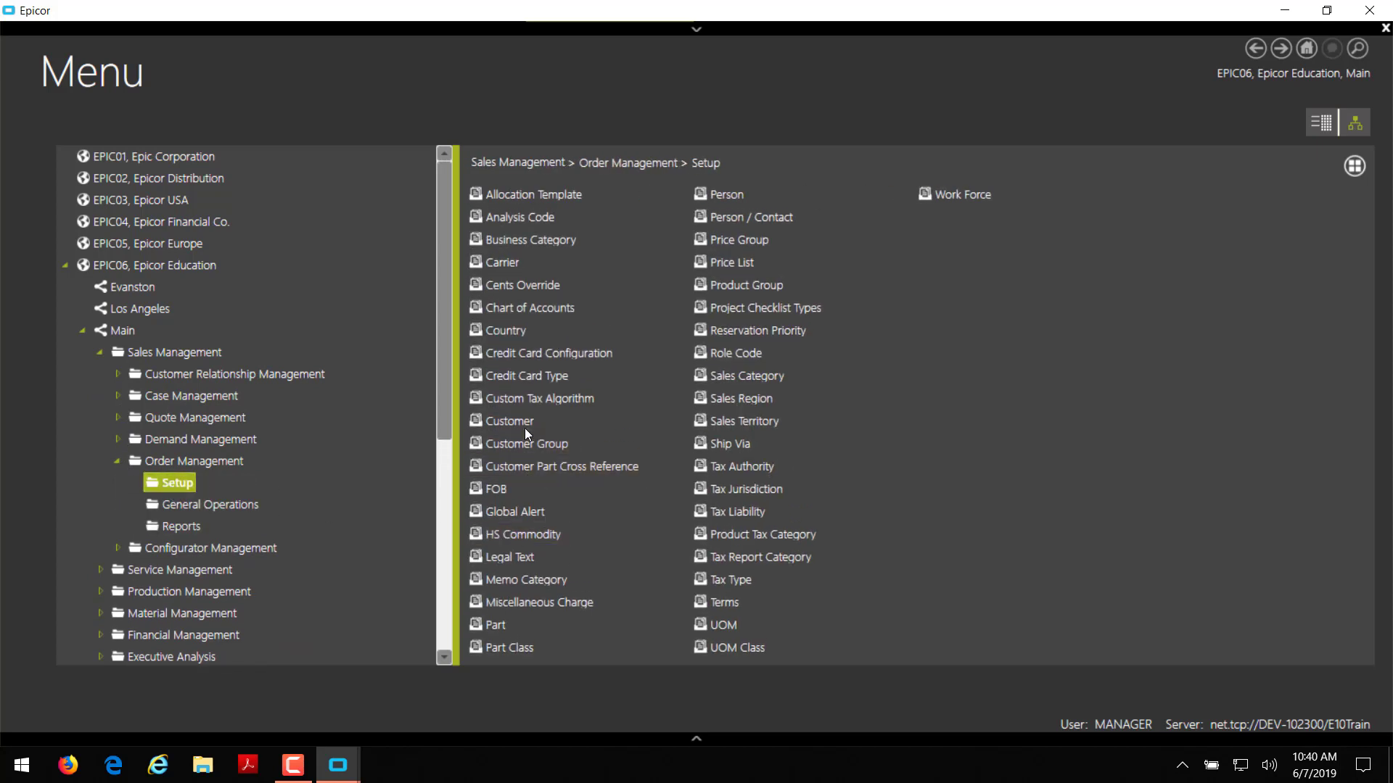
left_click(511, 422)
left_click(562, 432)
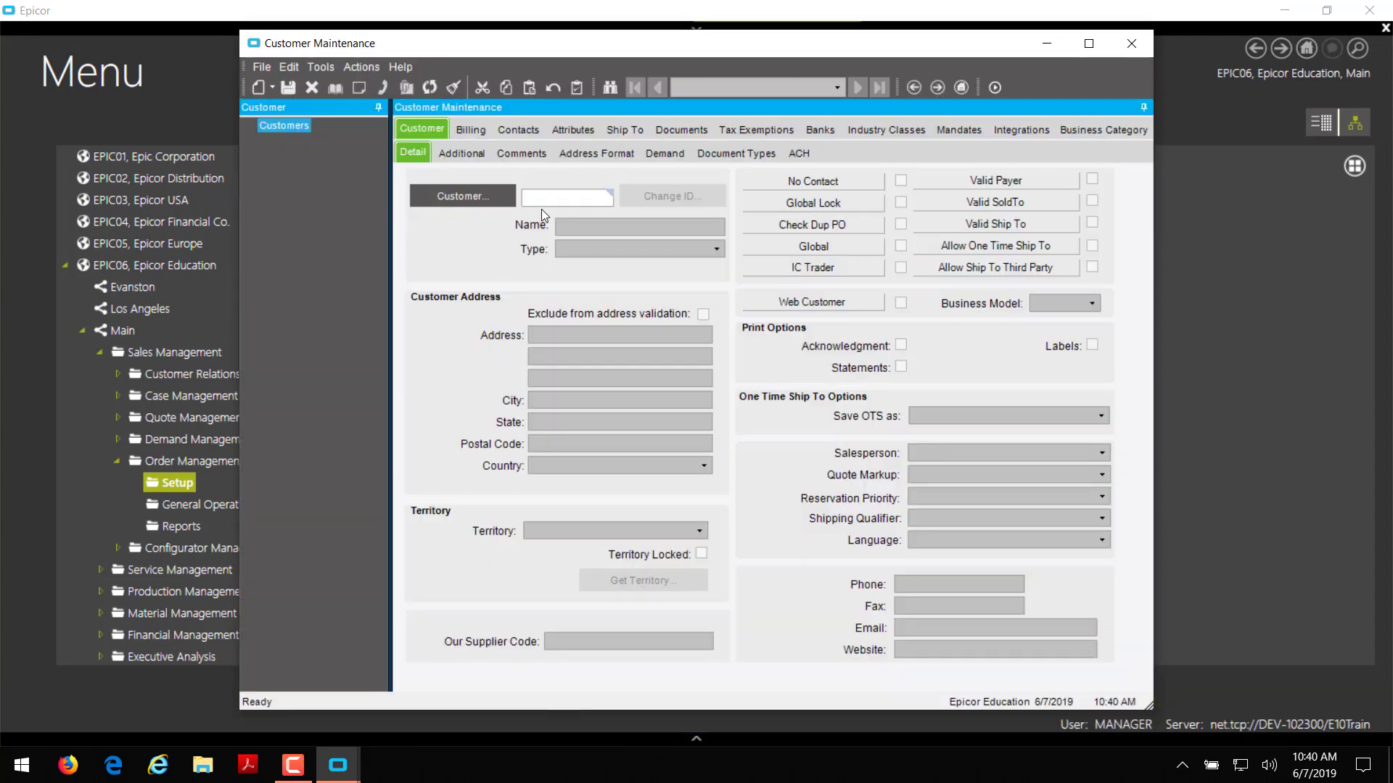
Create a new customer with the ID GOOG and the name GOOGLE
left_click(261, 67)
mouse_move(251, 80)
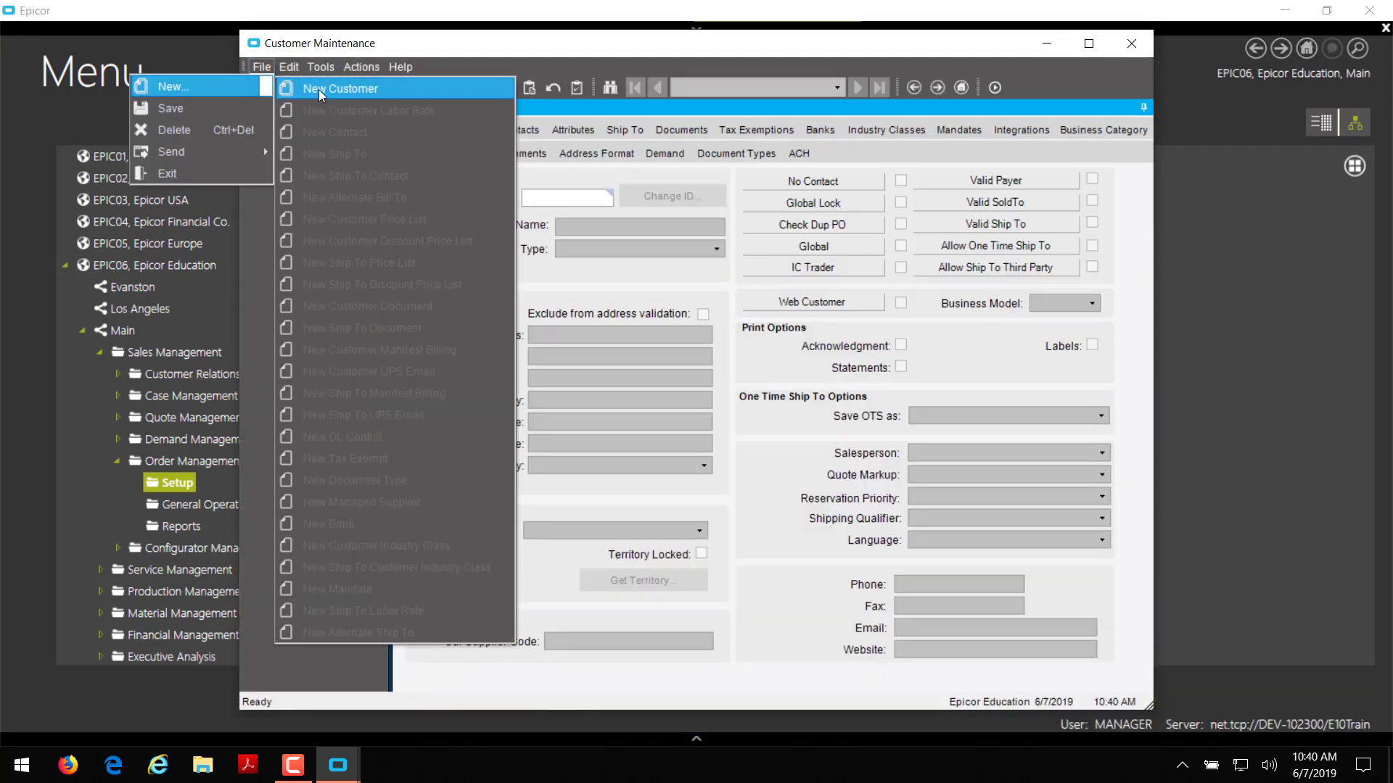
left_click(319, 89)
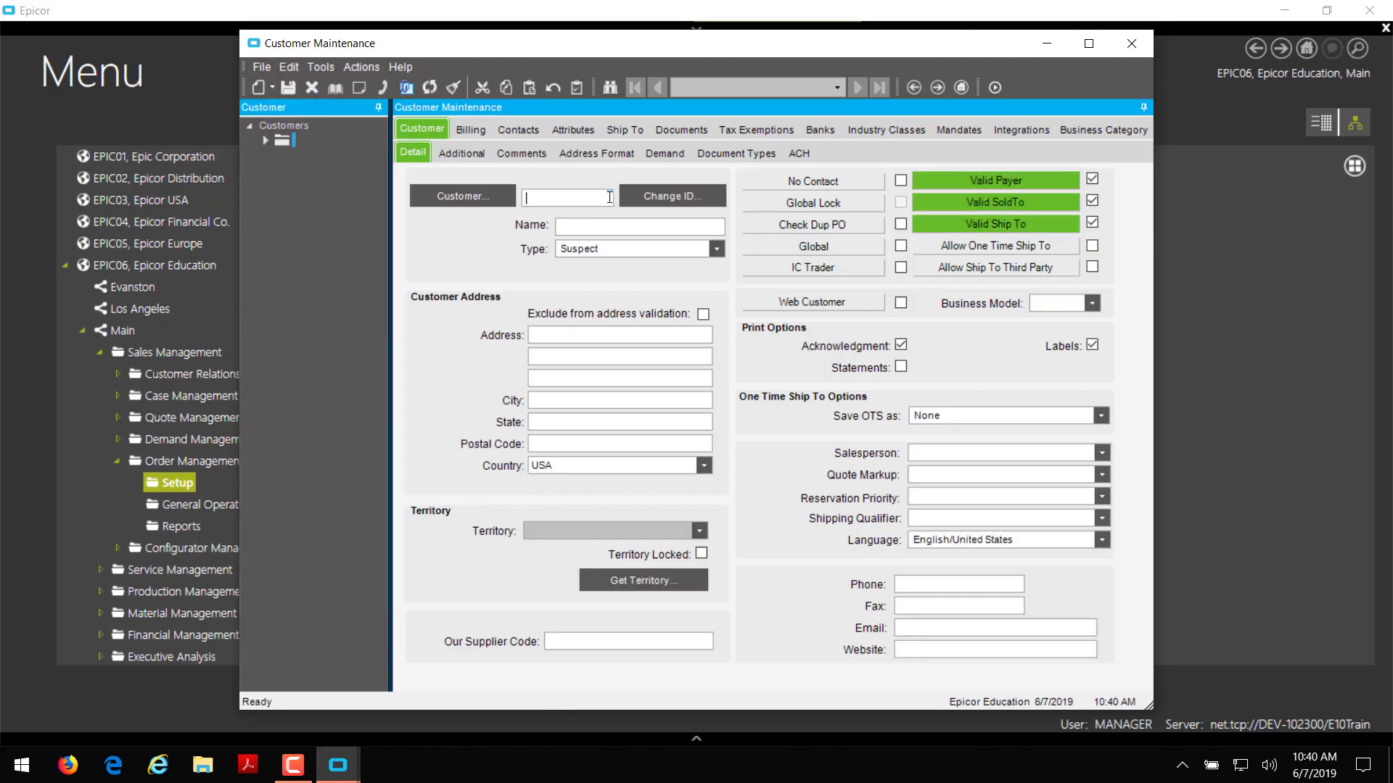
type("GOOG")
left_click(600, 225)
type("GOOGLE")
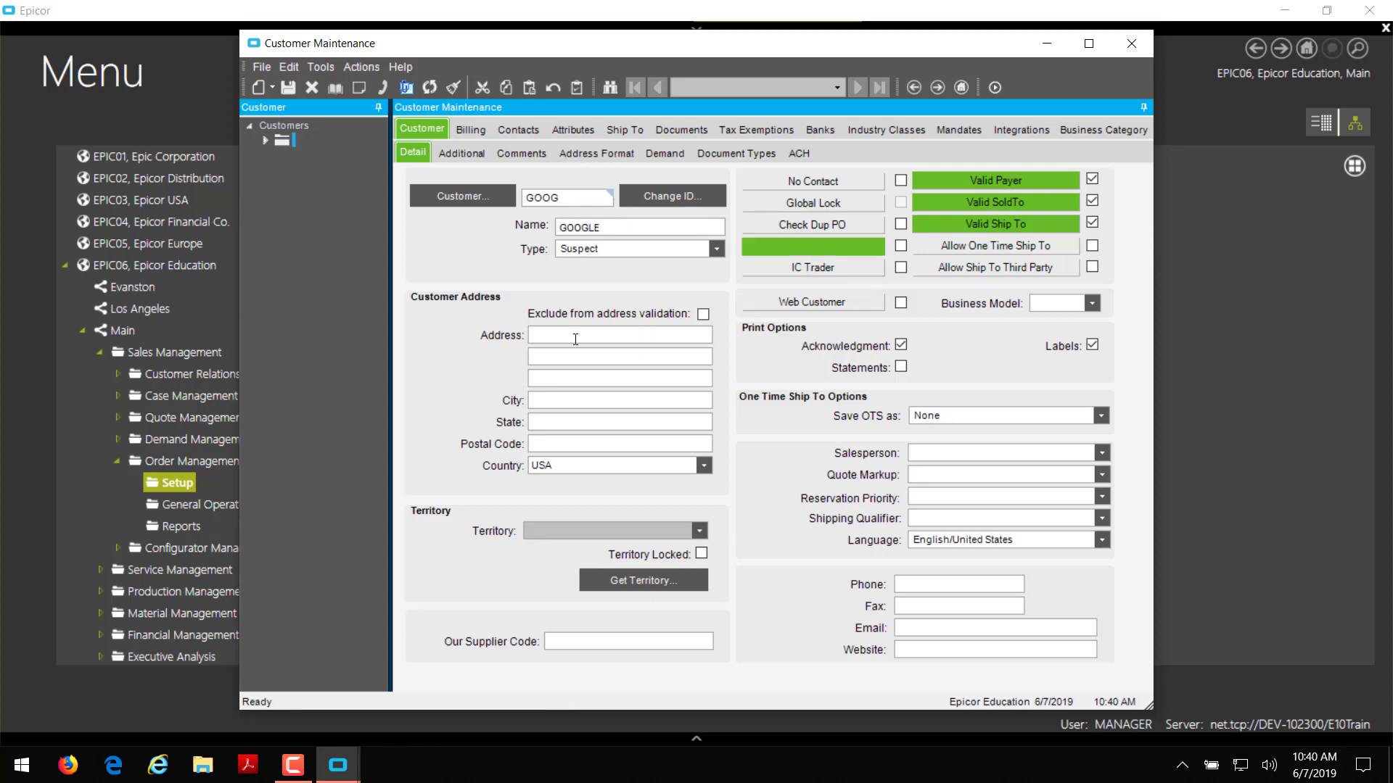
Fill in the customer's street address, city and state, leave the postal code empty, and try to save the record
left_click(576, 339)
type("123 ")
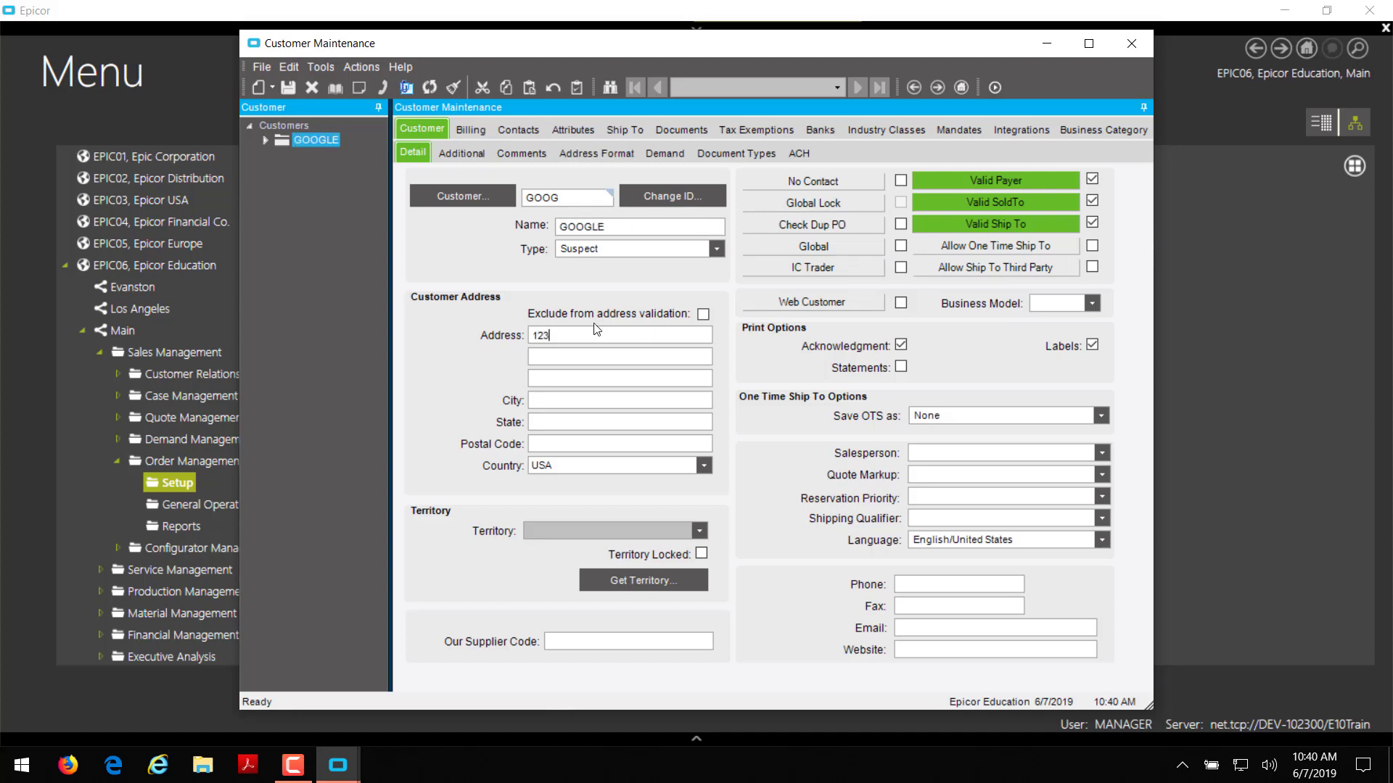
type("C")
key("BackSpace")
type("Happy Ln")
left_click(604, 405)
type("San Diego")
key("Tab")
type("CA")
left_click(289, 88)
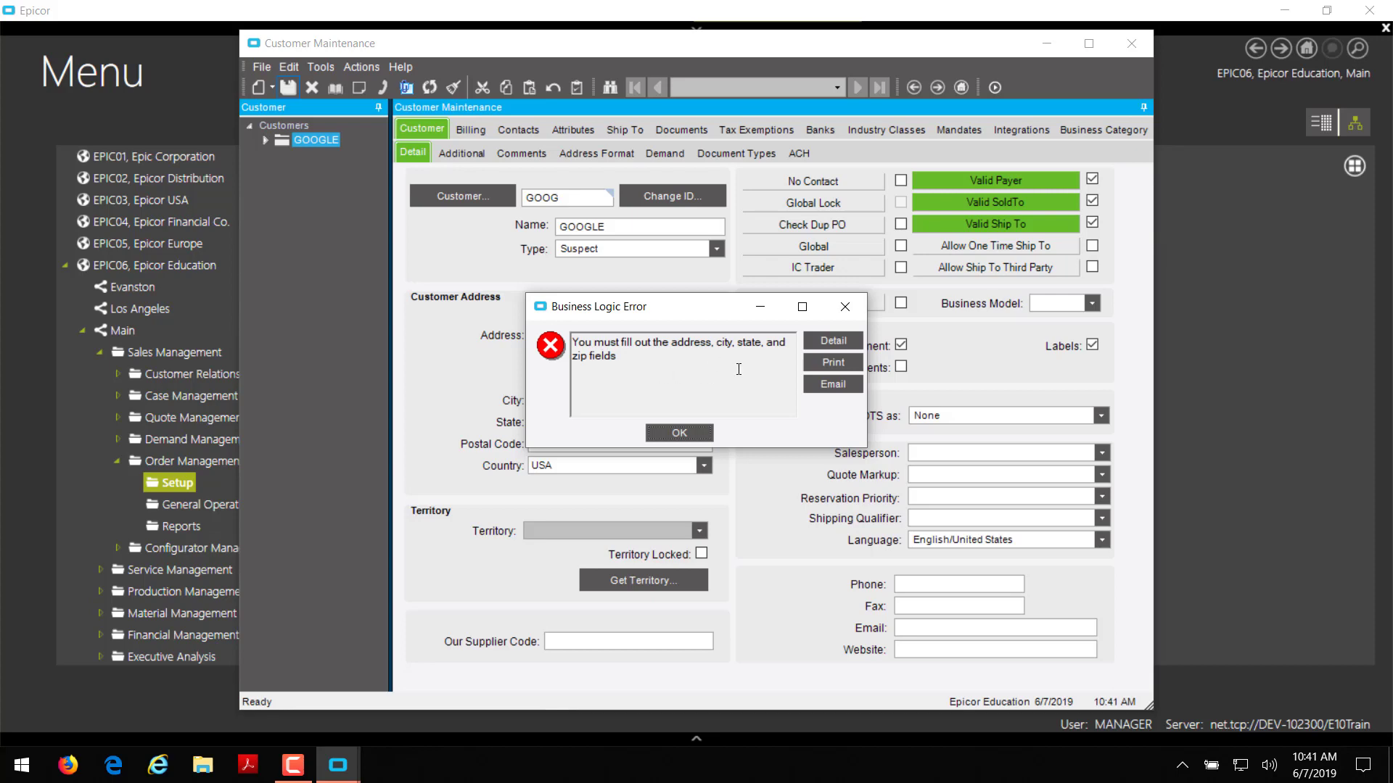
left_click(679, 434)
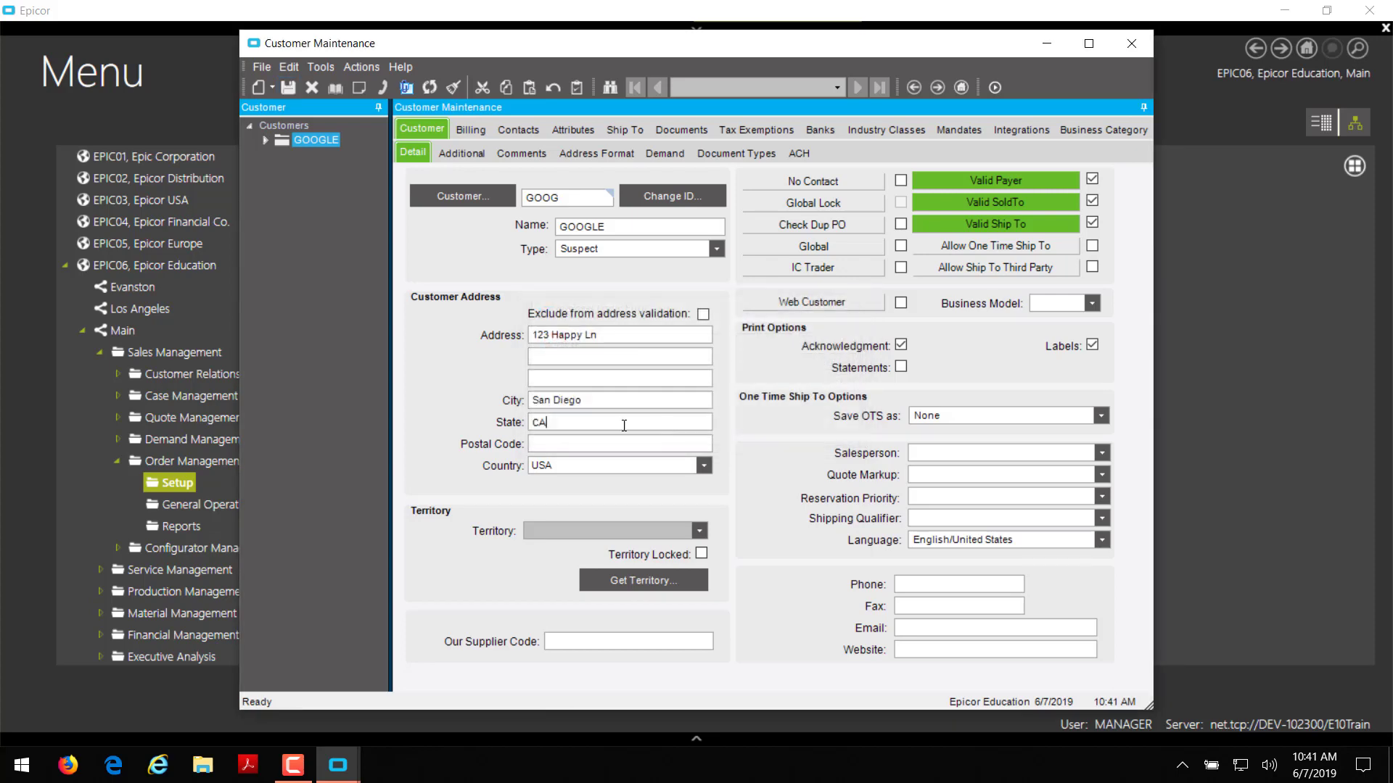
Fill in the customer's postal code and try to save the record again
left_click(614, 444)
type("112345")
left_click(288, 87)
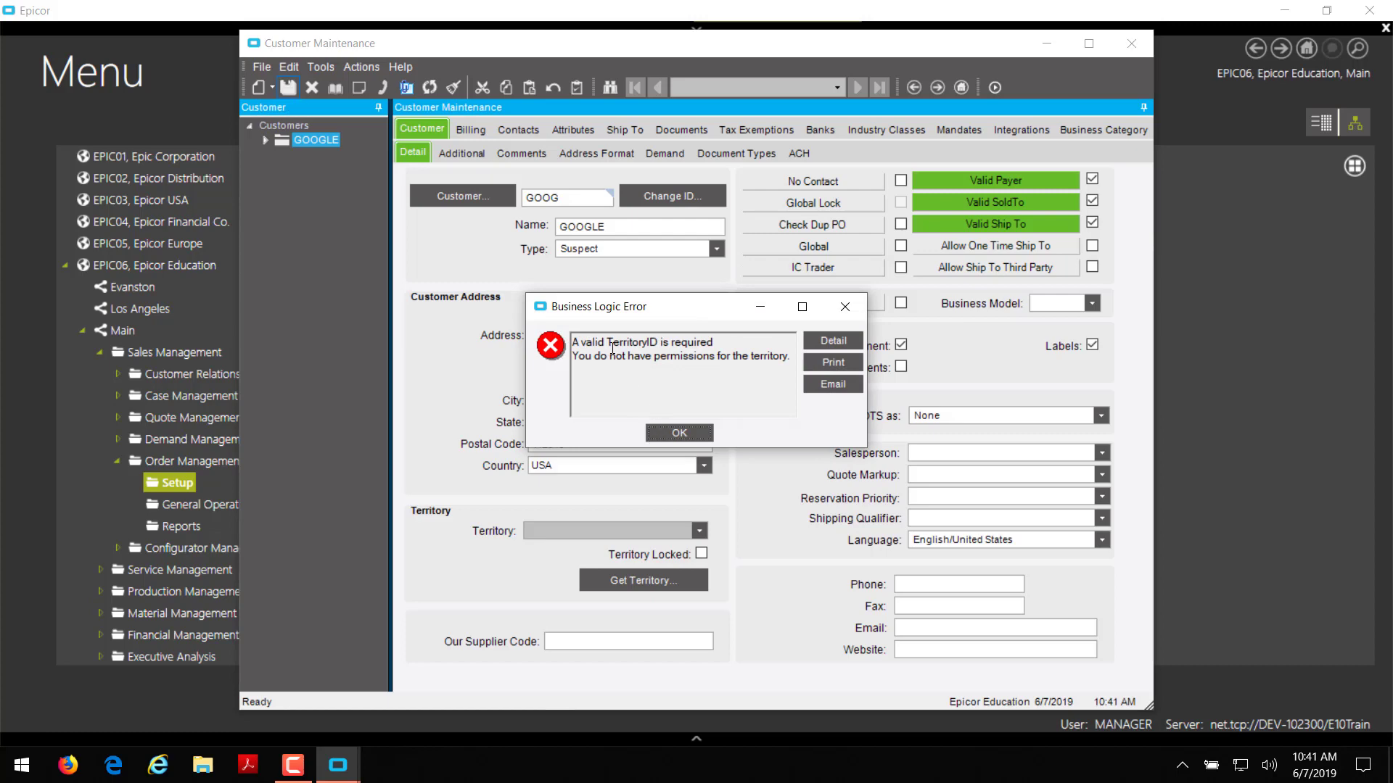
left_click(708, 433)
Assign the sales territory to the customer with Get Territory and save the record
left_click(624, 585)
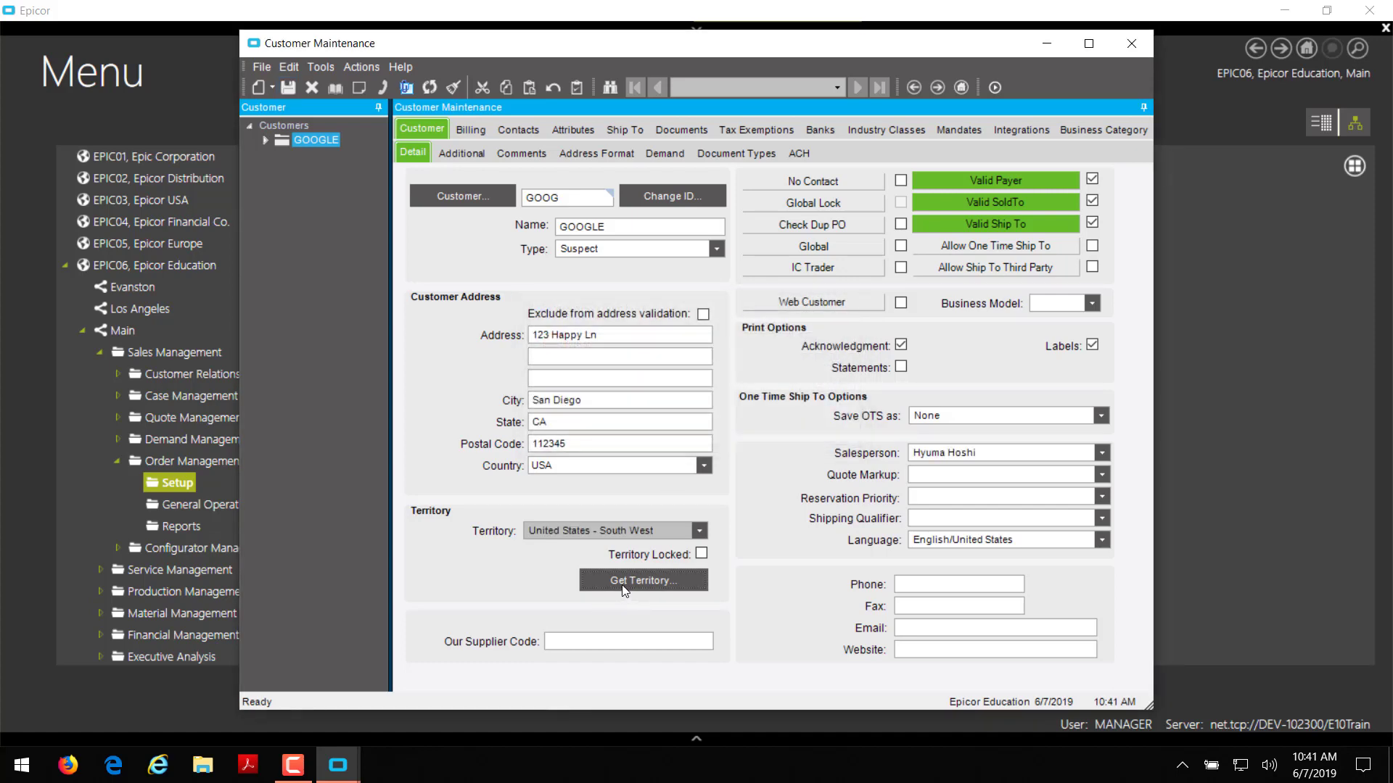
left_click(289, 91)
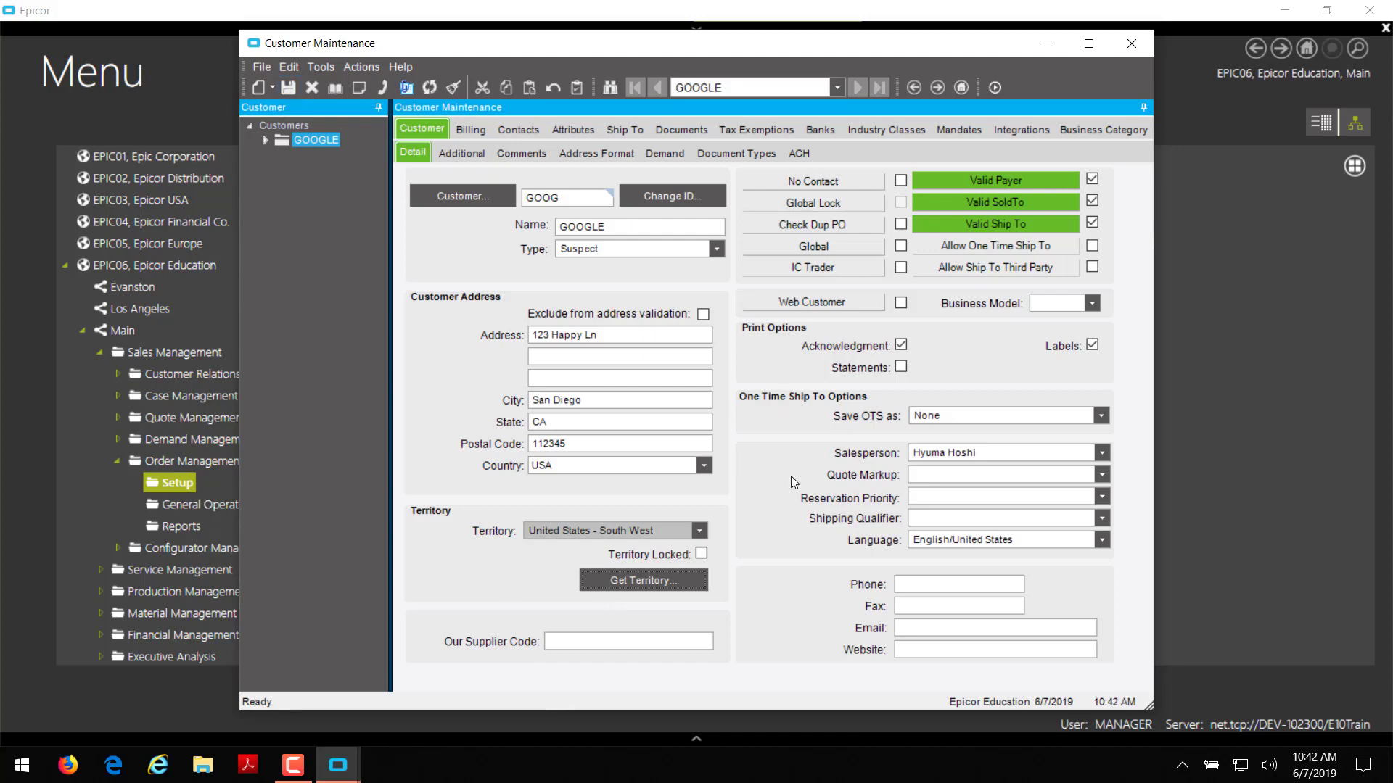